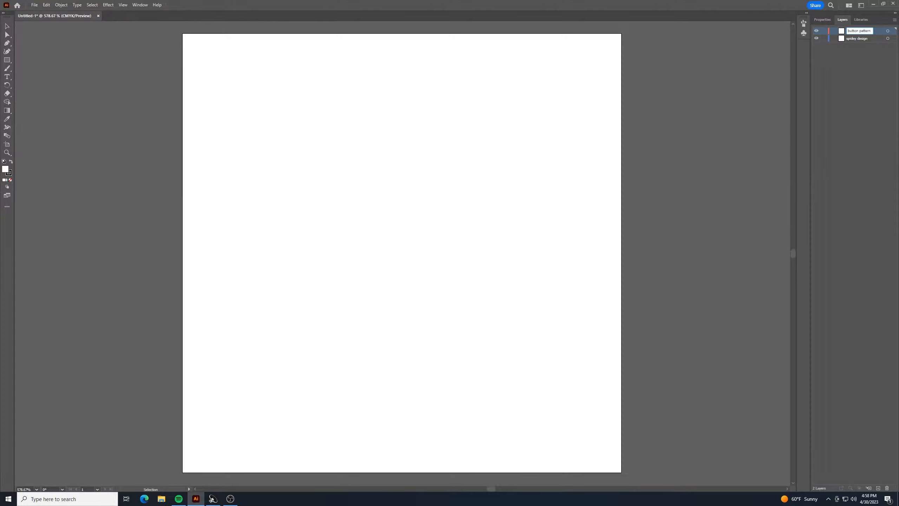
# - Name the upper layer "button pattern" and make it the active layer
pyautogui.click(870, 57)
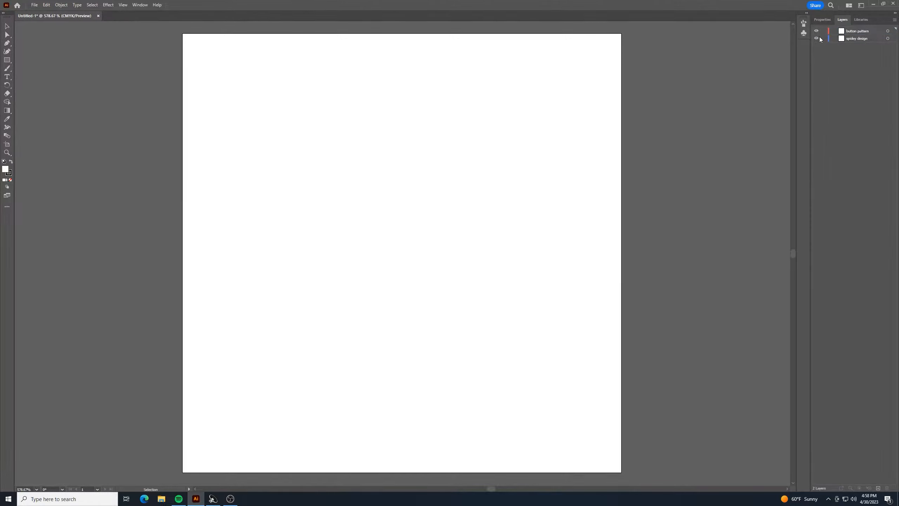
pyautogui.click(869, 32)
pyautogui.click(823, 20)
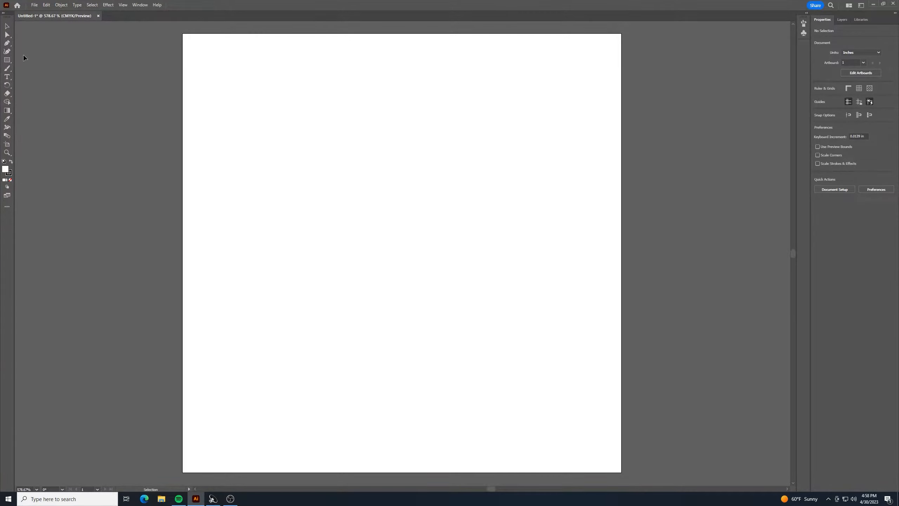
# - Draw a circle about 1.62 in across on the artboard with the Ellipse tool
pyautogui.click(10, 61)
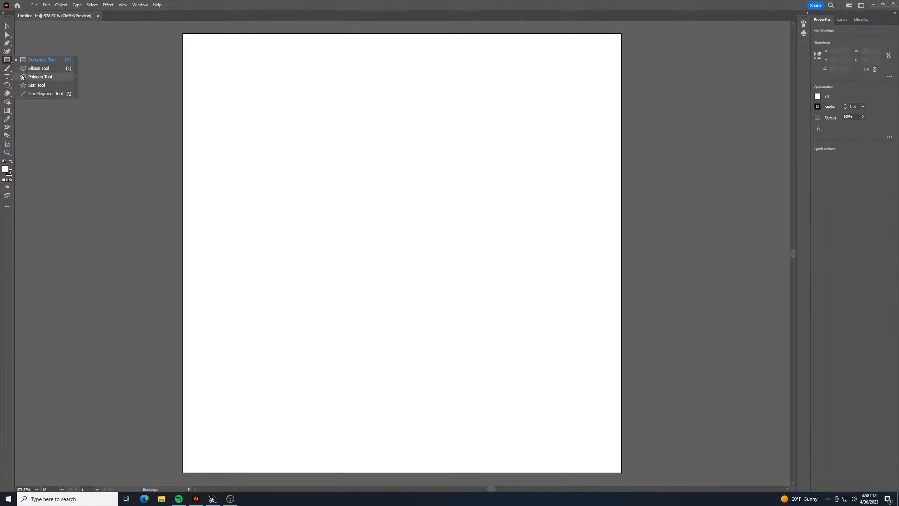
pyautogui.click(39, 69)
pyautogui.moveTo(224, 108); pyautogui.dragTo(581, 412)
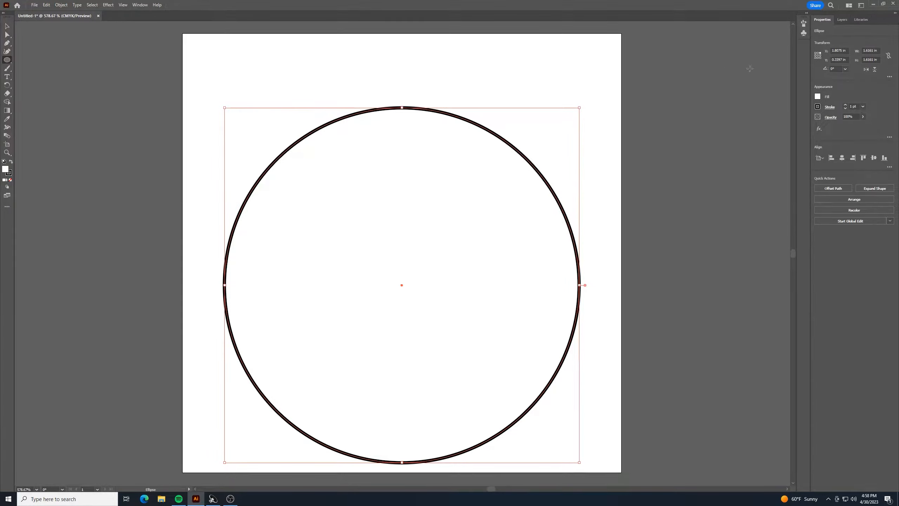
# - Set the circle's width and height to 1.313 in each
pyautogui.click(871, 50)
pyautogui.doubleClick(870, 50)
pyautogui.write('1.313')
pyautogui.press('Tab')
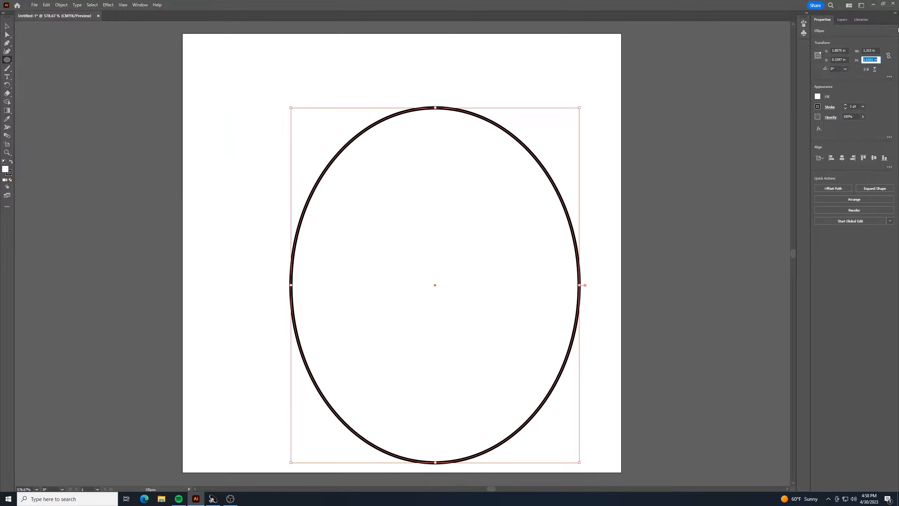
pyautogui.write('1.313')
pyautogui.press('Return')
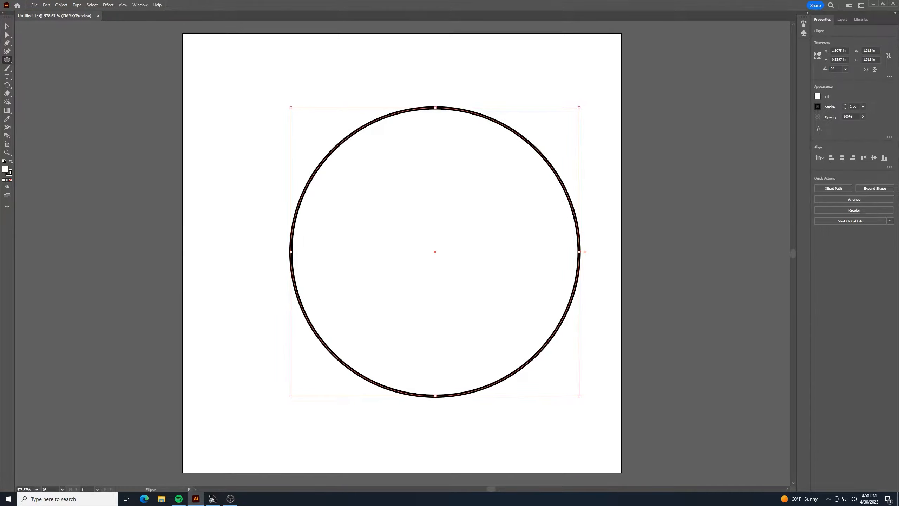
# - Centre the circle horizontally and vertically on the artboard and deselect it
pyautogui.click(841, 159)
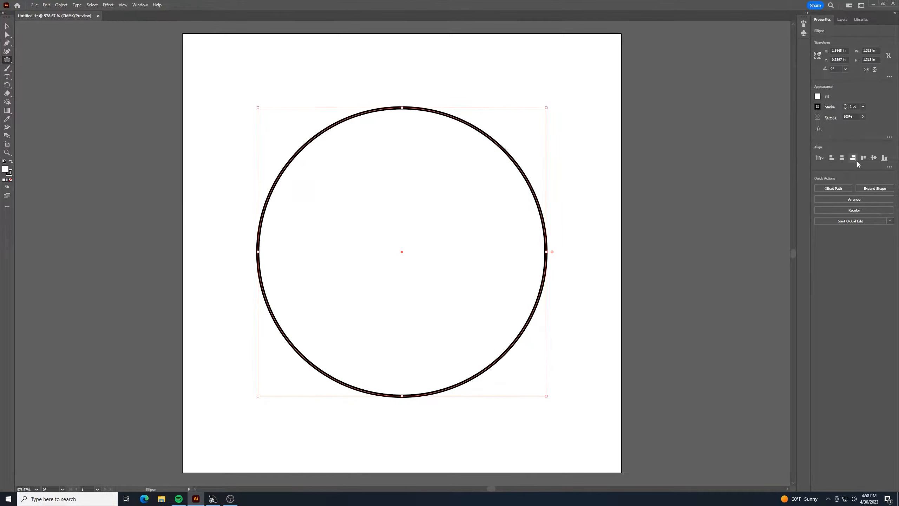
pyautogui.click(872, 159)
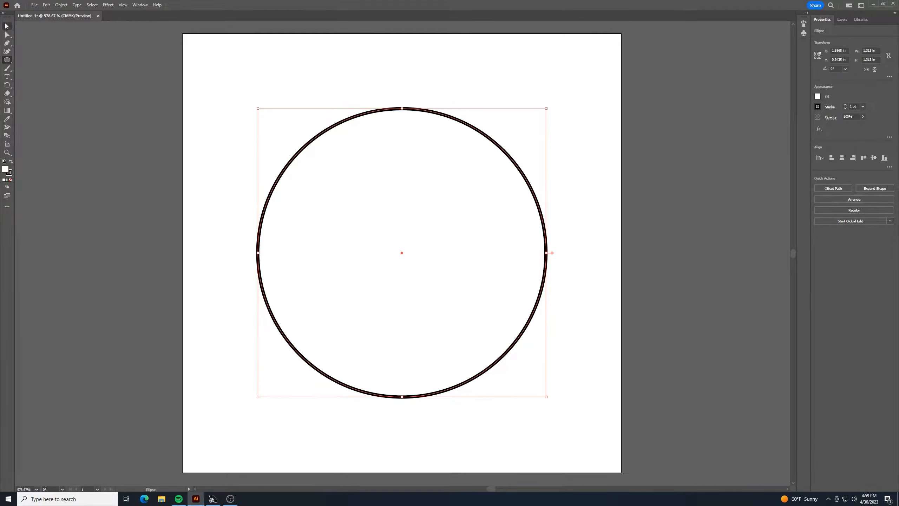
pyautogui.click(6, 26)
pyautogui.click(225, 51)
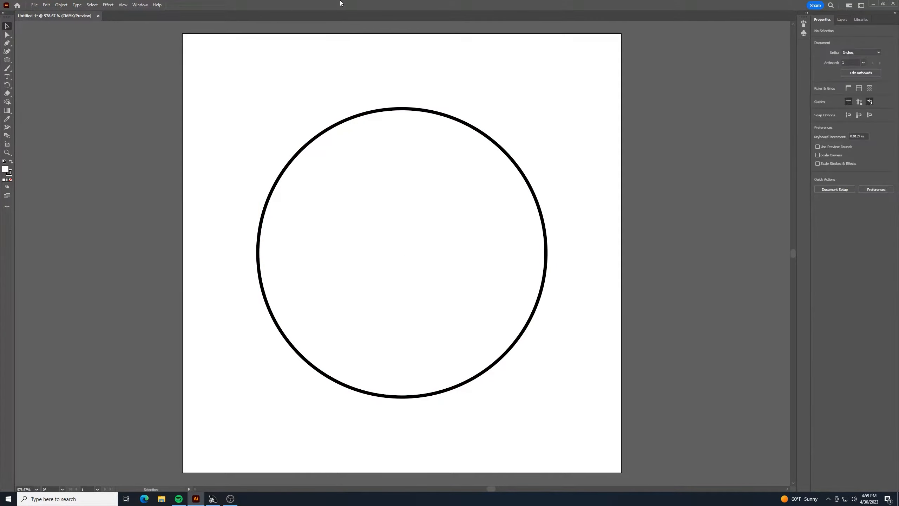
# - Set the circle's fill to none, keeping its black stroke
pyautogui.click(500, 149)
pyautogui.click(818, 96)
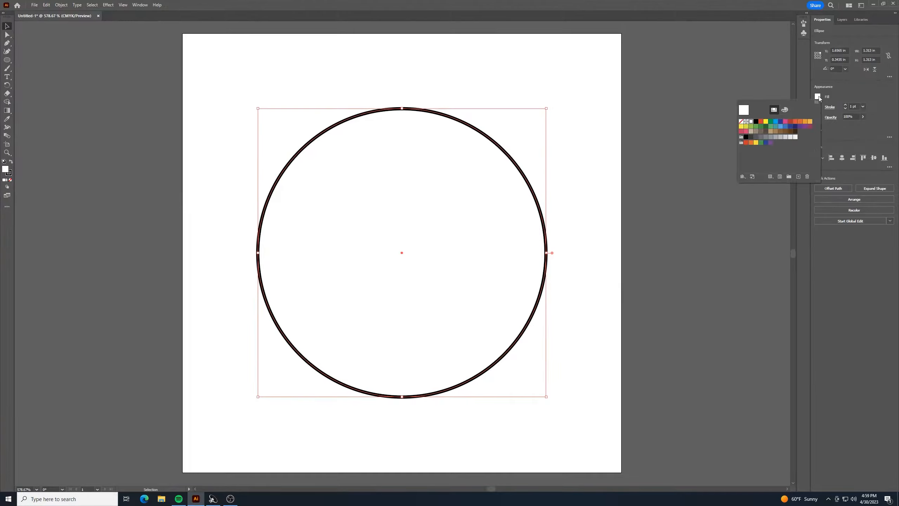
pyautogui.click(741, 121)
pyautogui.click(720, 130)
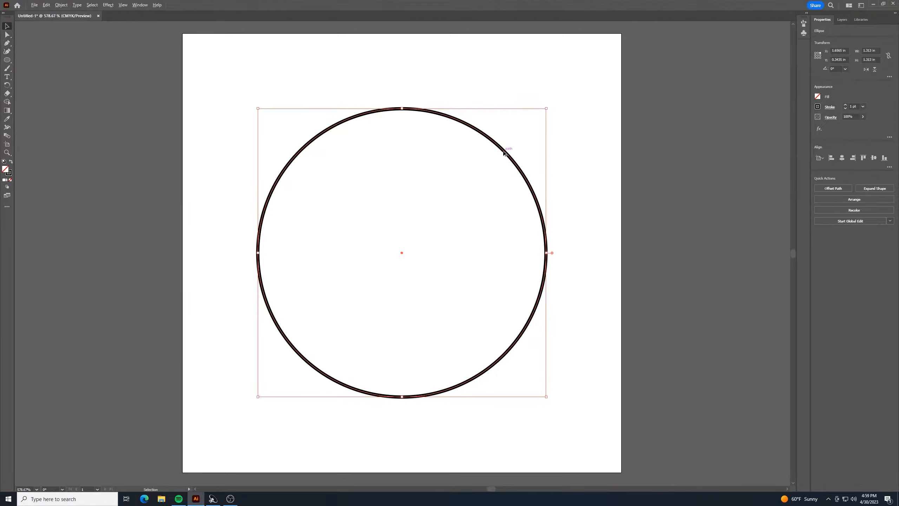
# - Duplicate the circle and set the copy's width and height to 0.875 in
pyautogui.moveTo(506, 155); pyautogui.dragTo(487, 176)
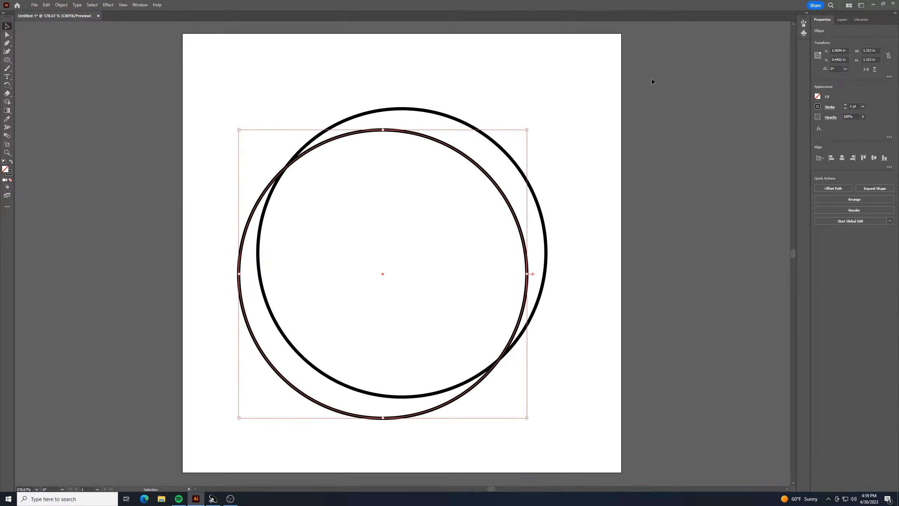
pyautogui.doubleClick(869, 51)
pyautogui.press('BackSpace')
pyautogui.write('.875')
pyautogui.press('Tab')
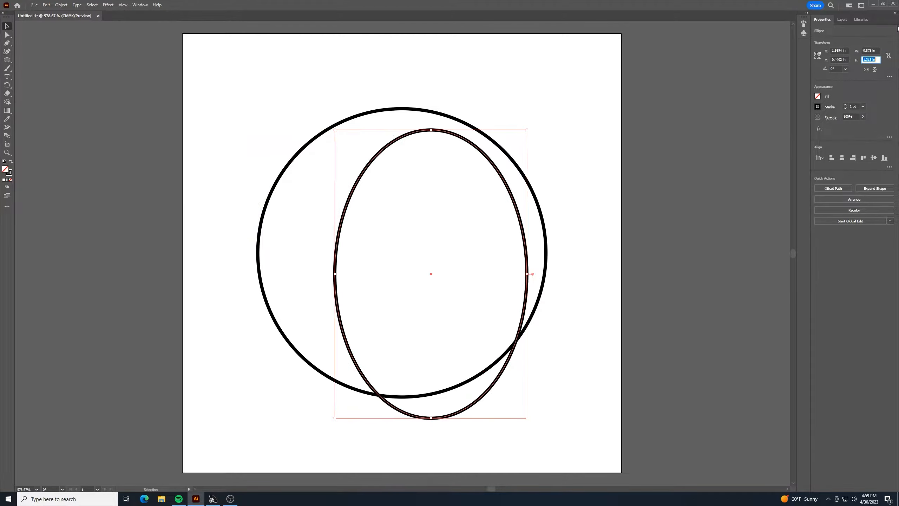
pyautogui.press('BackSpace')
pyautogui.press('Return')
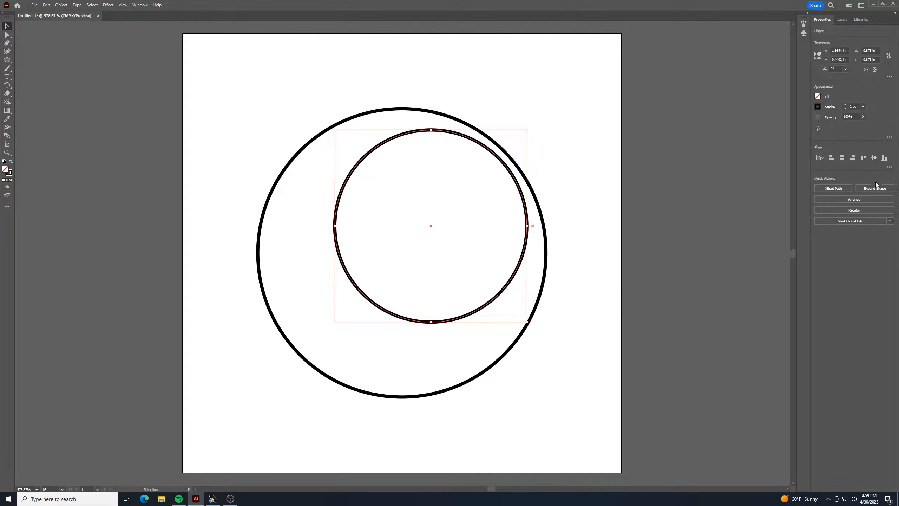
# - Centre the smaller circle horizontally and vertically on the artboard and give it a dashed stroke
pyautogui.click(842, 159)
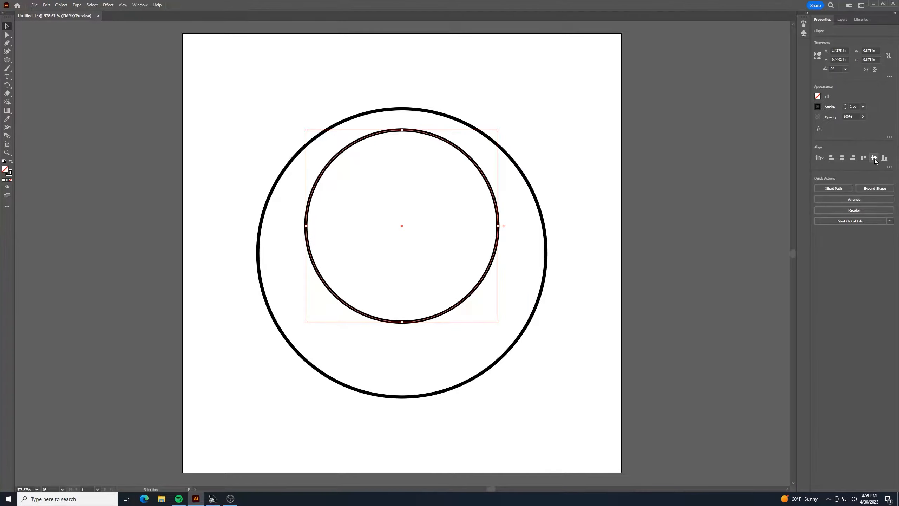
pyautogui.click(875, 159)
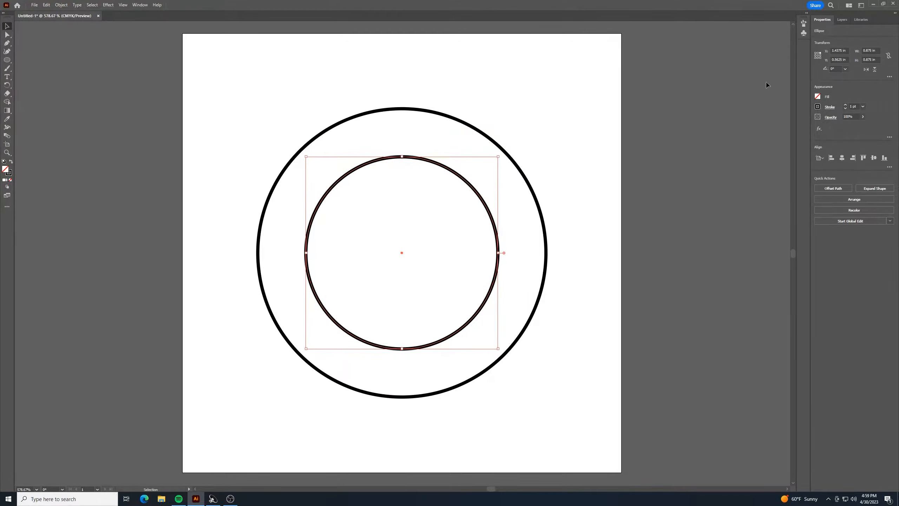
pyautogui.click(827, 107)
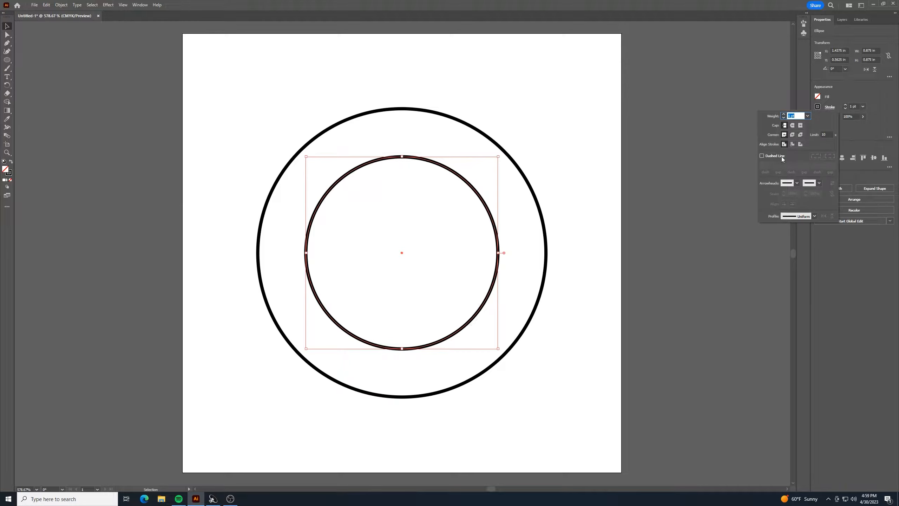
pyautogui.click(762, 156)
pyautogui.click(237, 62)
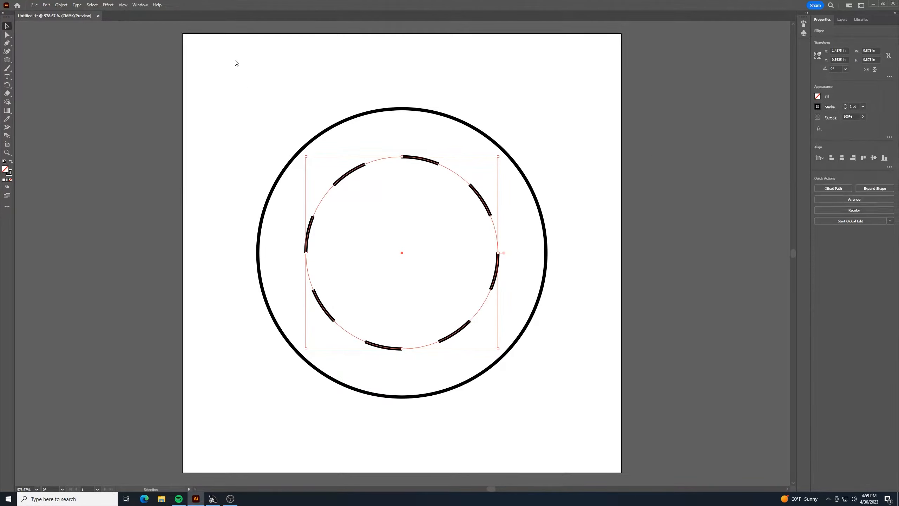
pyautogui.click(233, 59)
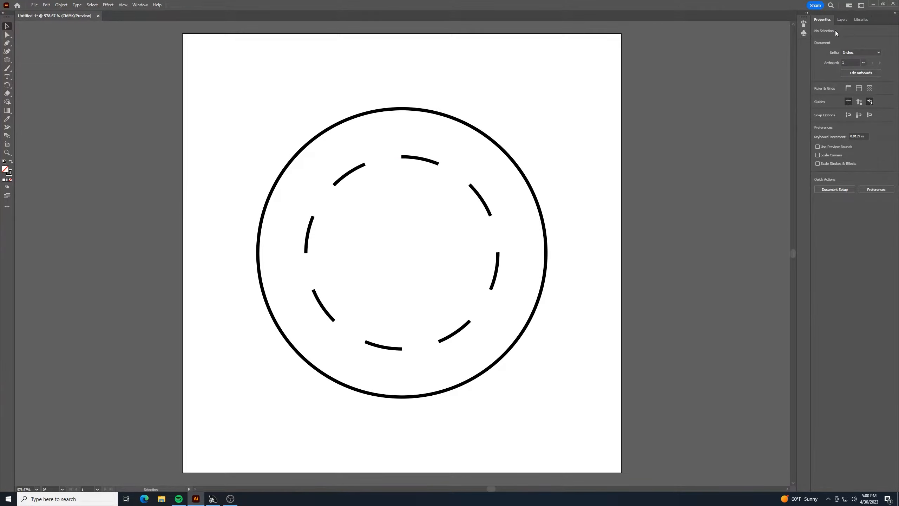
# - Lock the "button pattern" layer and make the "spidey design" layer active
pyautogui.click(846, 21)
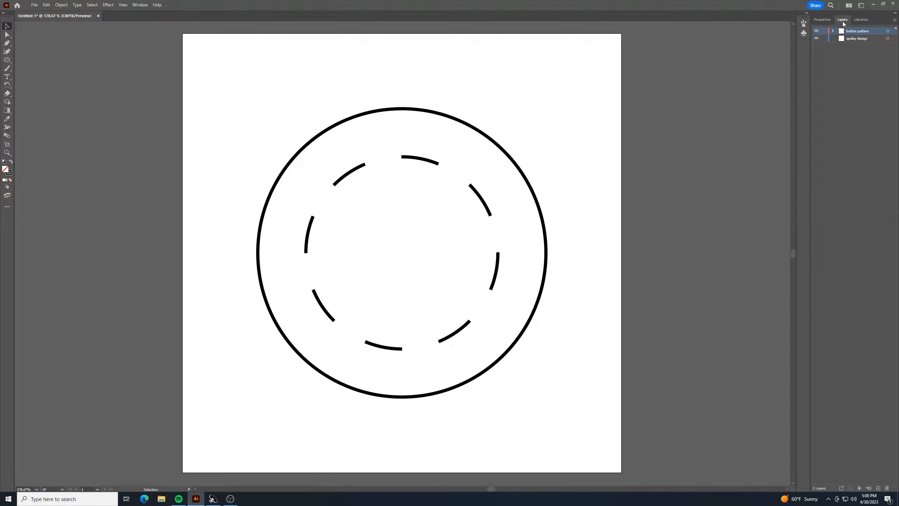
pyautogui.click(824, 32)
pyautogui.click(853, 39)
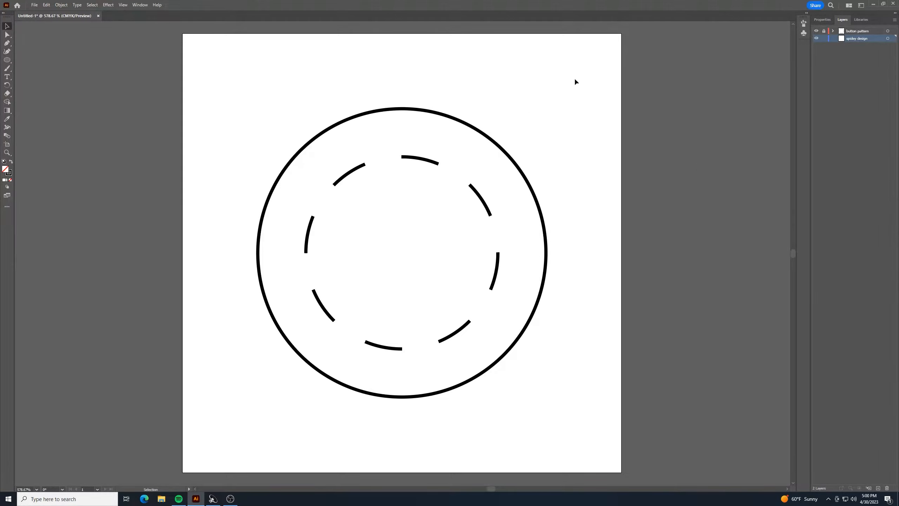
# - Draw a hexagon about 1.42 in wide over the circles with the Polygon tool
pyautogui.click(827, 20)
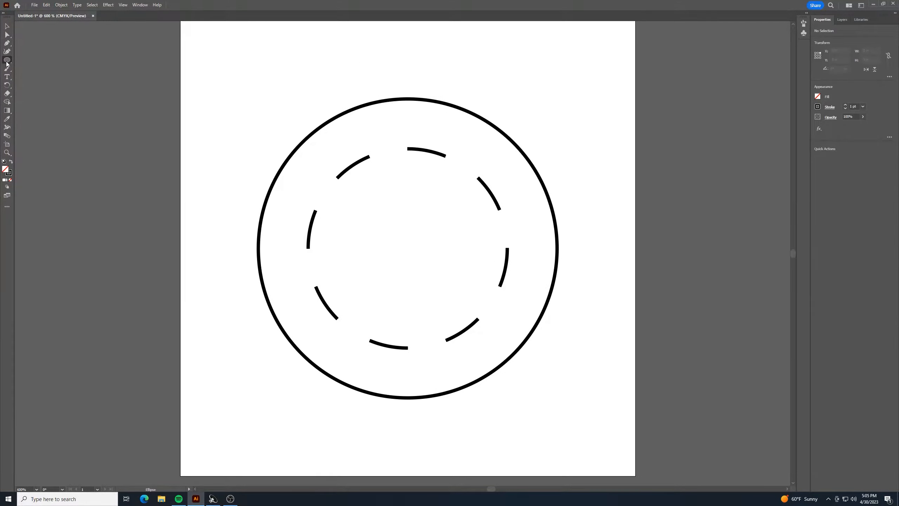
pyautogui.click(6, 62)
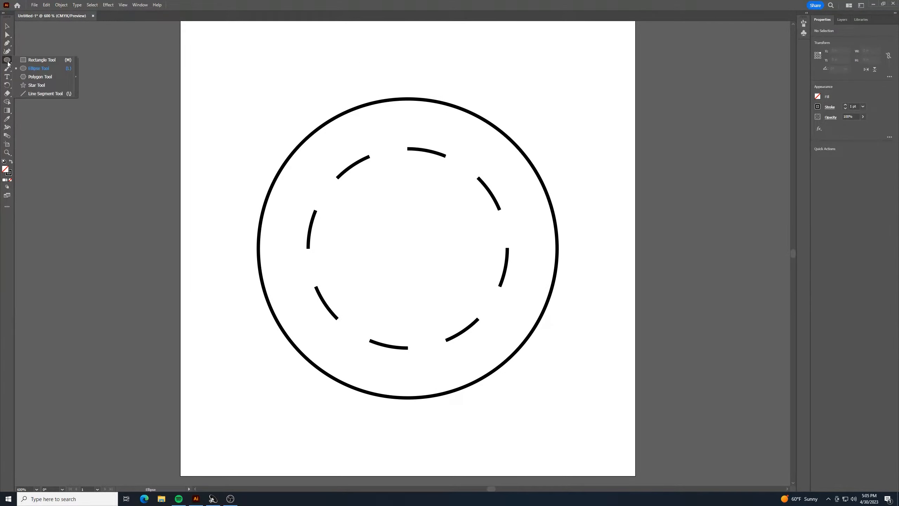
pyautogui.click(48, 78)
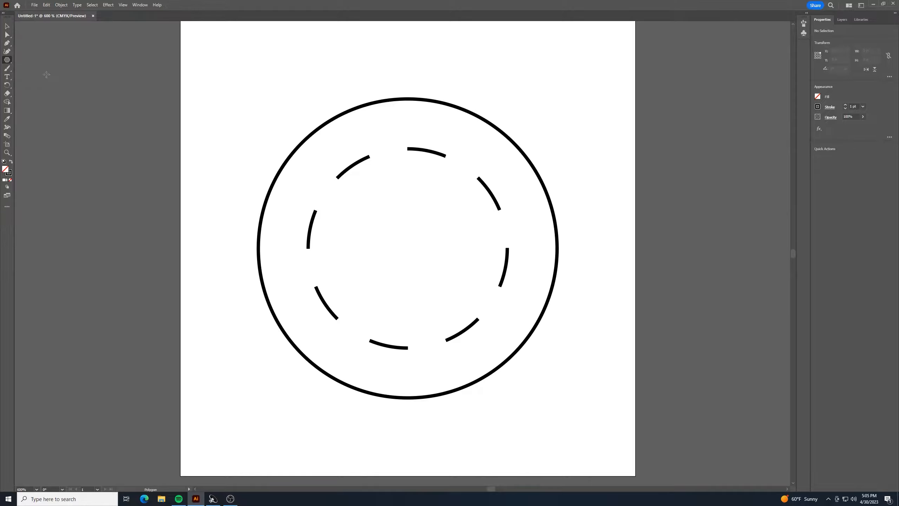
pyautogui.moveTo(348, 199); pyautogui.dragTo(480, 292)
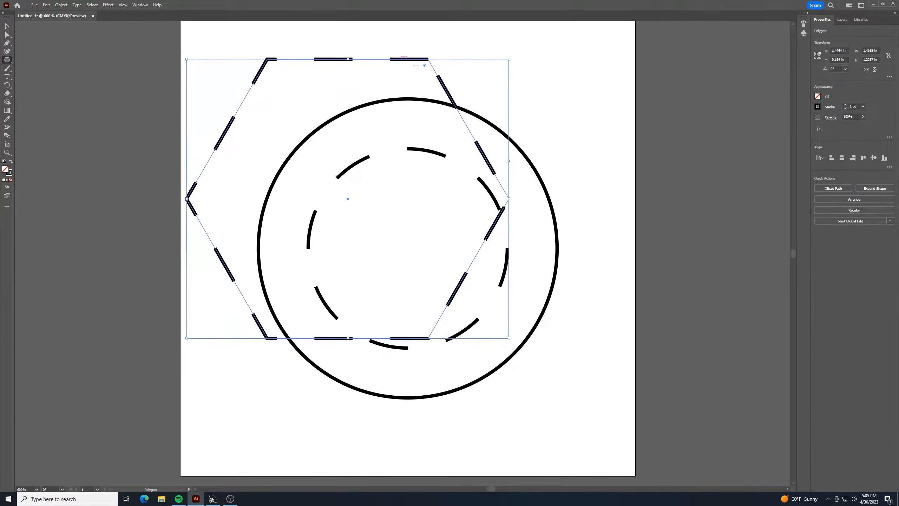
# - Turn off the hexagon's dashed line and set its stroke weight to 0.5 pt
pyautogui.click(830, 108)
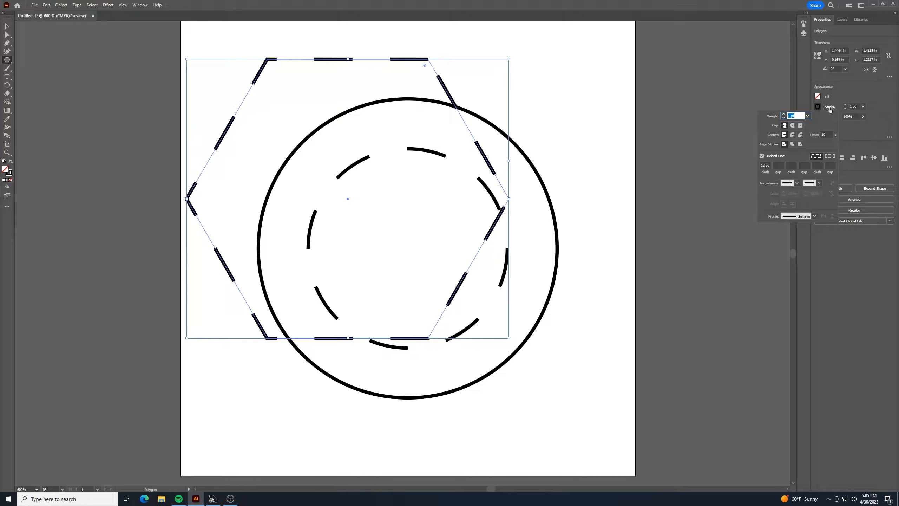
pyautogui.click(762, 156)
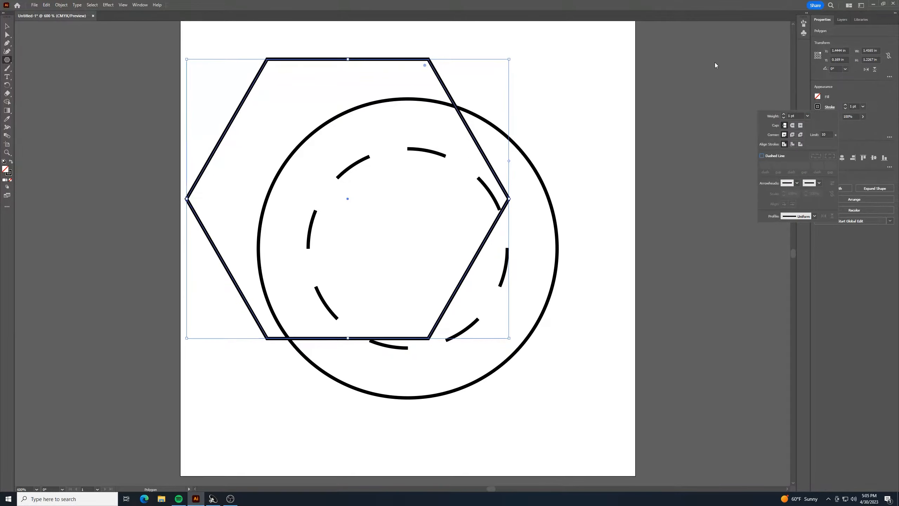
pyautogui.click(858, 92)
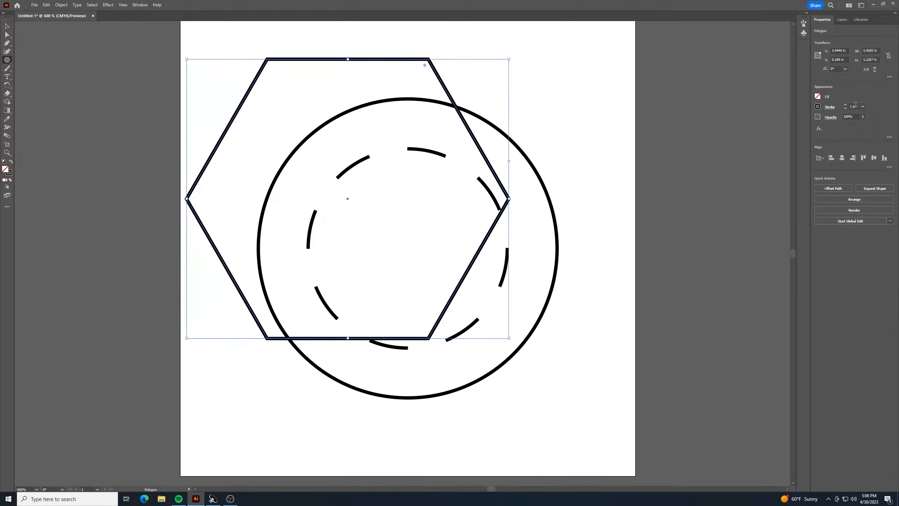
pyautogui.click(845, 109)
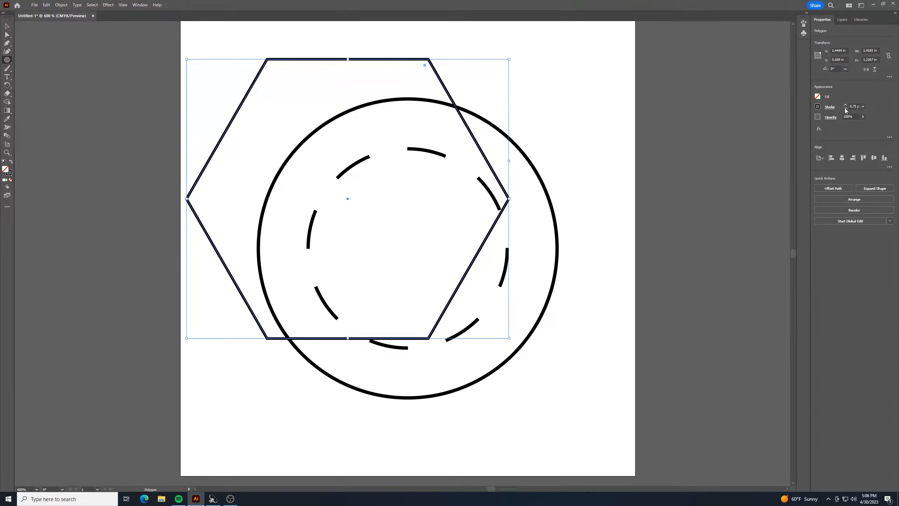
pyautogui.click(846, 108)
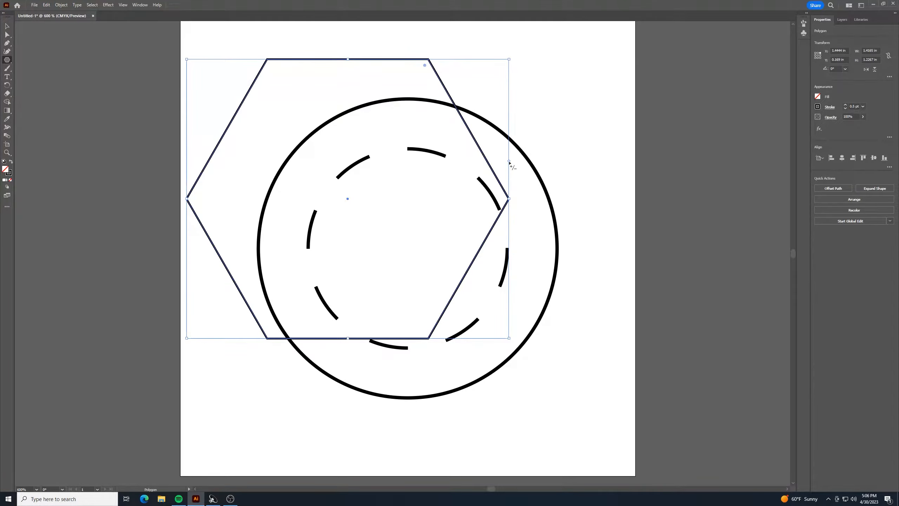
# - Change the hexagon to nine sides, then enlarge it to about 1.49 in wide and position it around the outer circle
pyautogui.moveTo(509, 161); pyautogui.dragTo(521, 232)
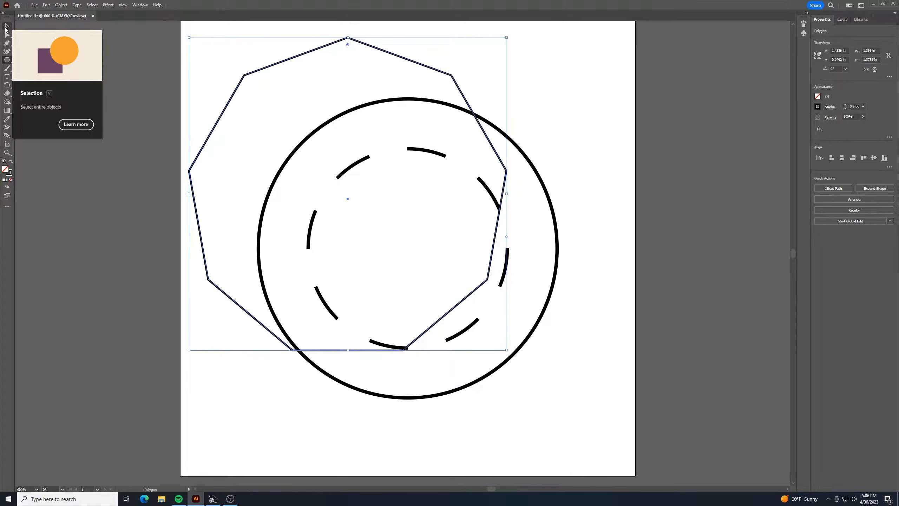
pyautogui.click(6, 28)
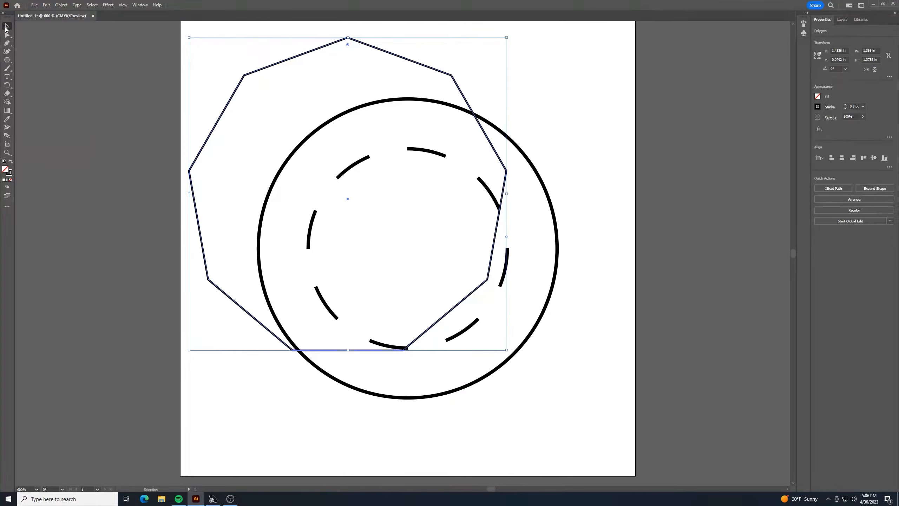
pyautogui.moveTo(402, 59); pyautogui.dragTo(463, 100)
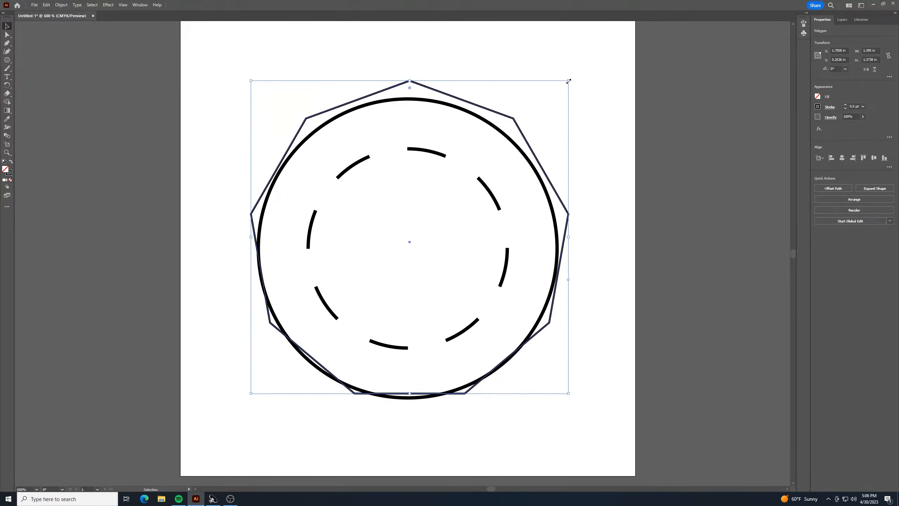
pyautogui.moveTo(570, 81); pyautogui.dragTo(588, 49)
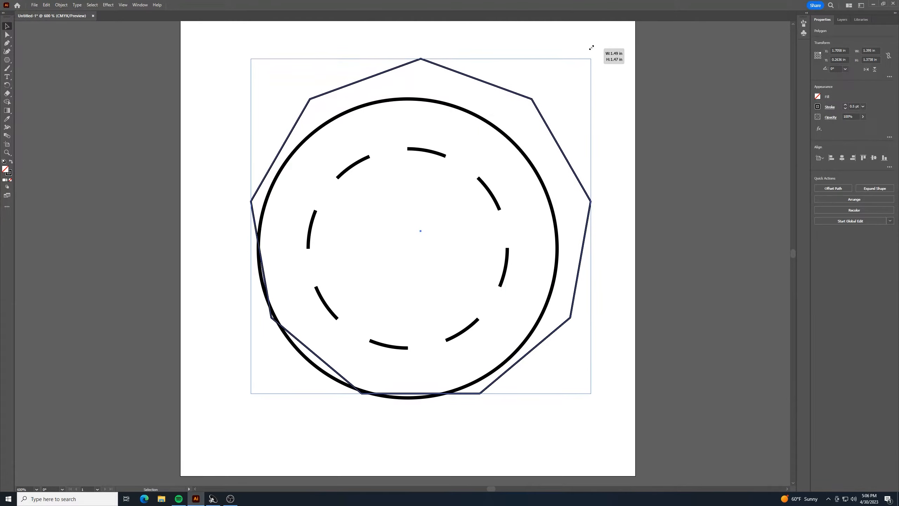
pyautogui.moveTo(528, 100); pyautogui.dragTo(512, 117)
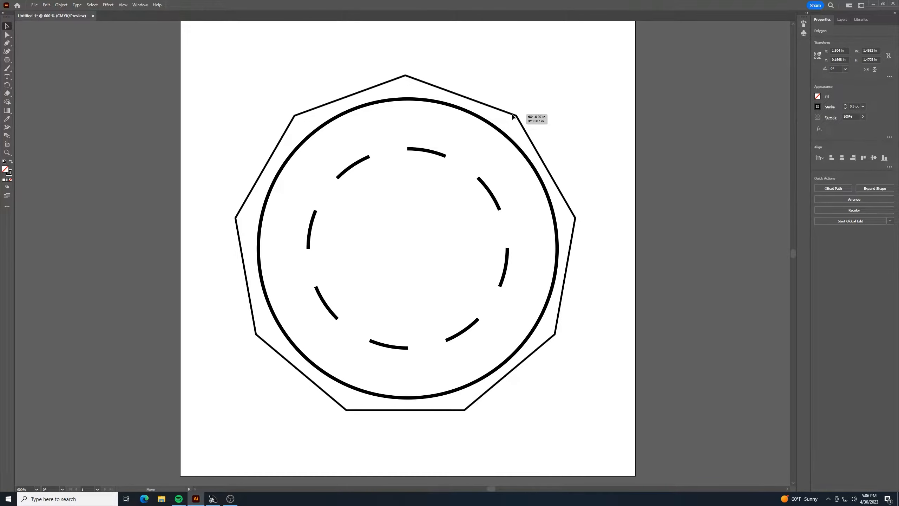
# - Center the nine-sided polygon horizontally and vertically on the artboard
pyautogui.moveTo(512, 117); pyautogui.dragTo(513, 118)
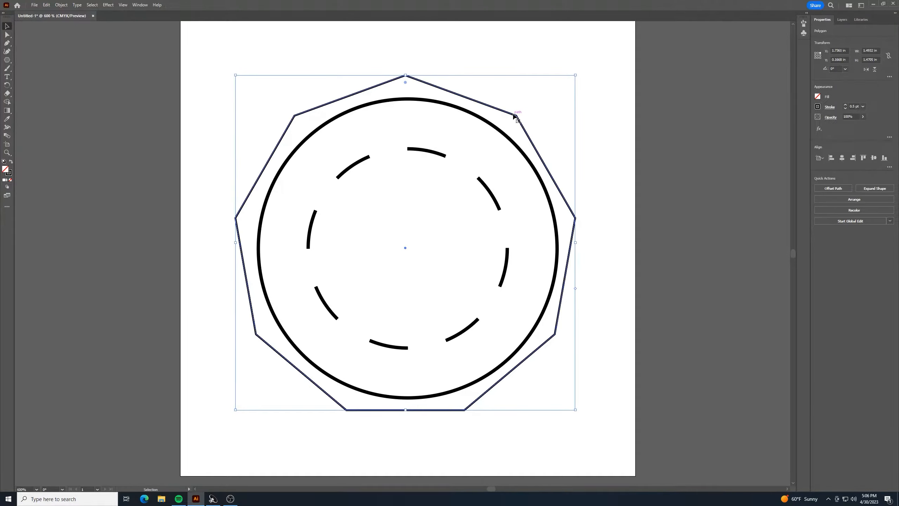
pyautogui.click(626, 132)
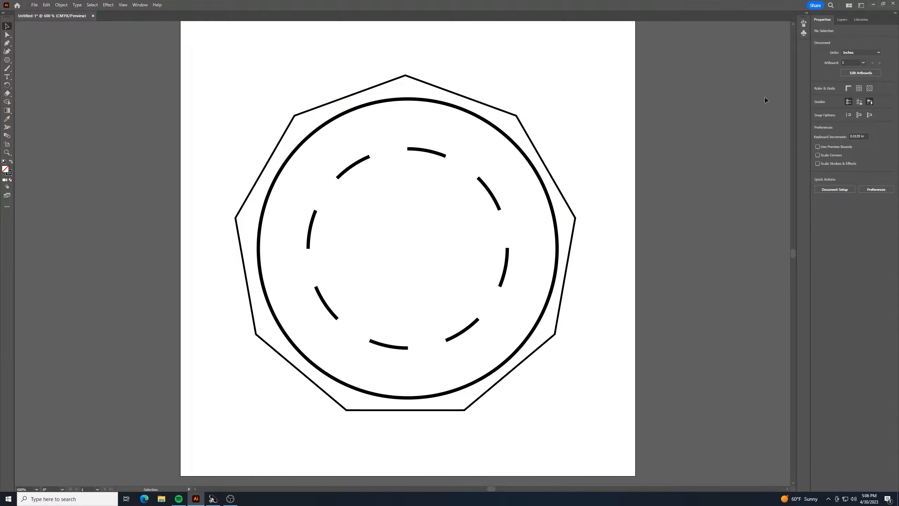
pyautogui.click(520, 122)
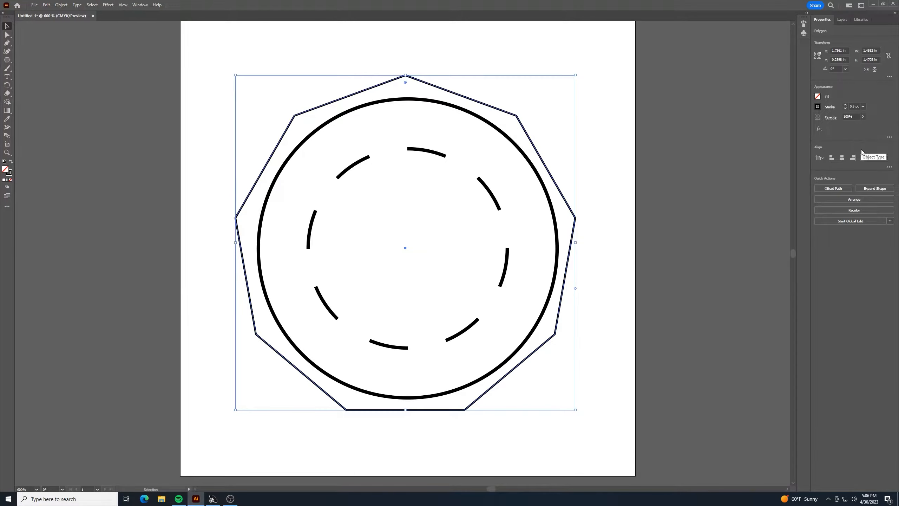
pyautogui.click(873, 158)
pyautogui.click(842, 159)
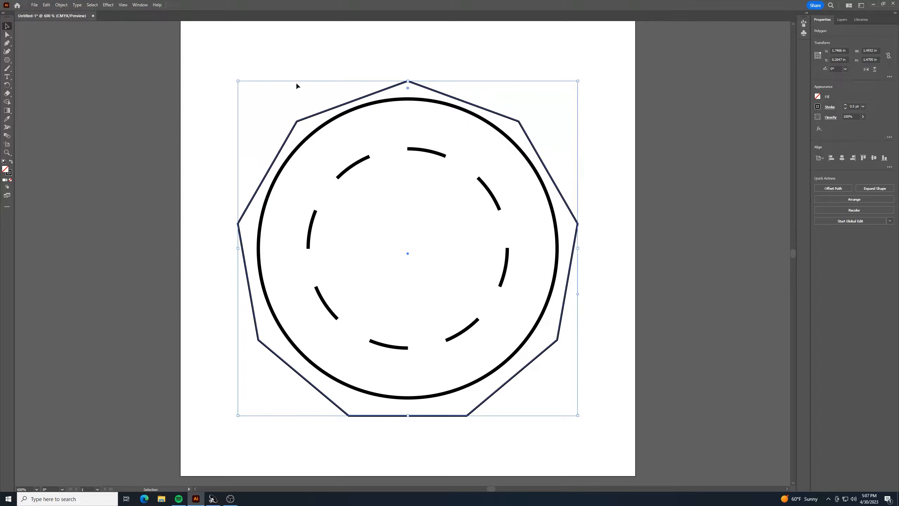
# - Apply a Pucker & Bloat effect of -5% to the nine-sided polygon
pyautogui.click(61, 5)
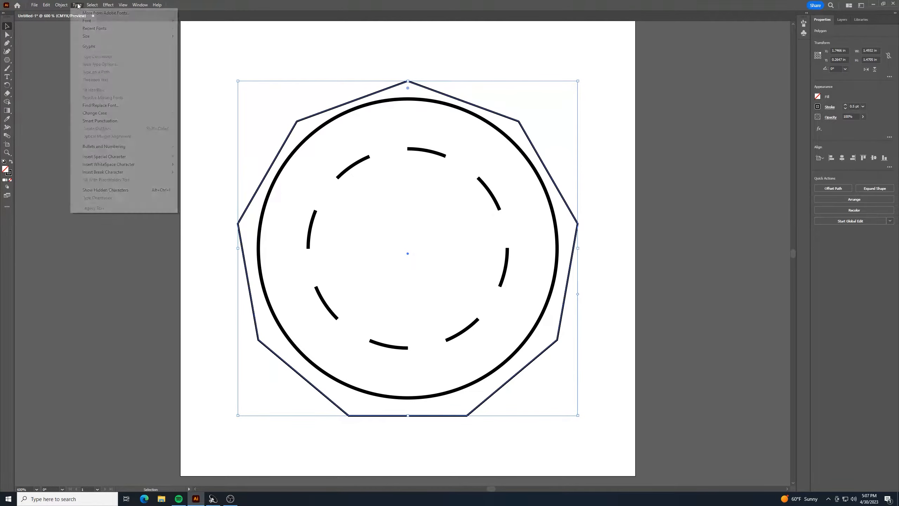
pyautogui.moveTo(123, 6)
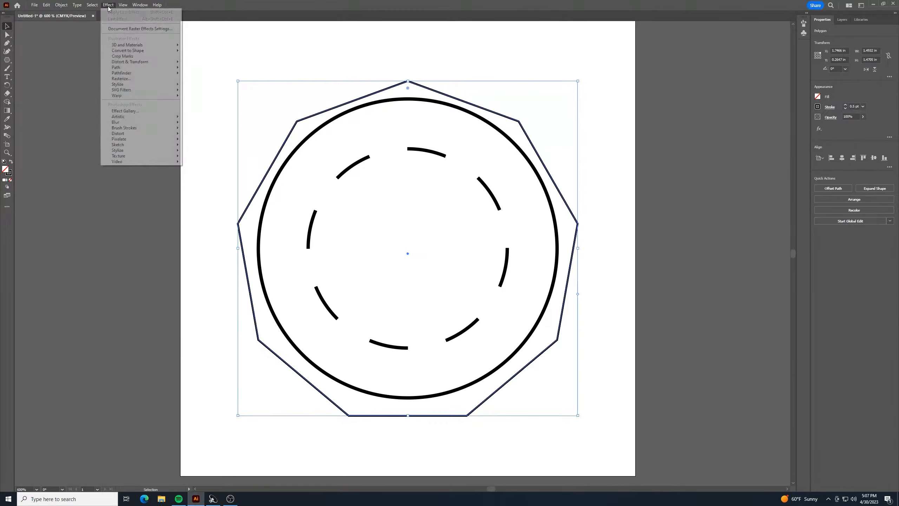
pyautogui.moveTo(127, 50)
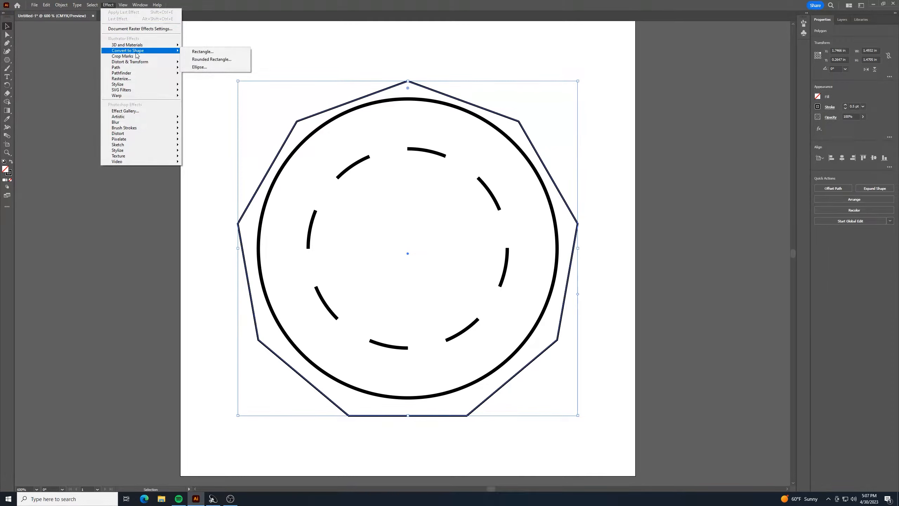
pyautogui.moveTo(147, 62)
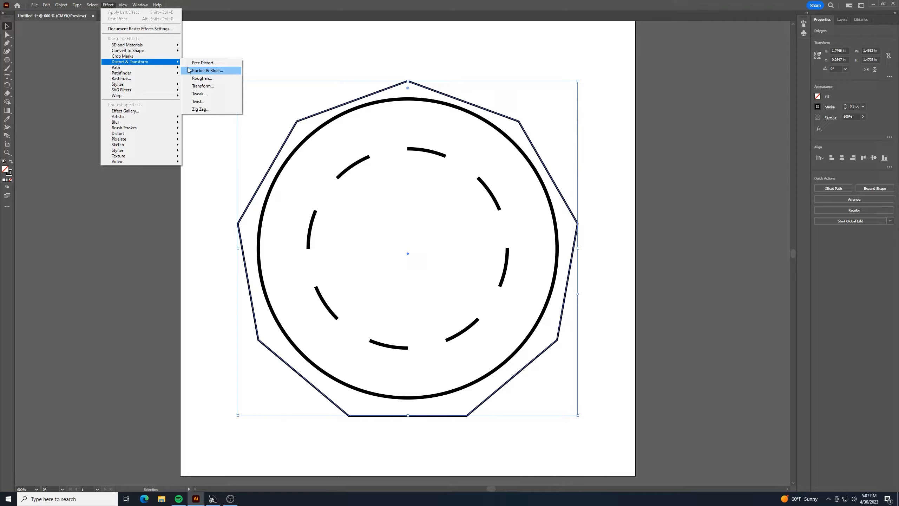
pyautogui.click(216, 73)
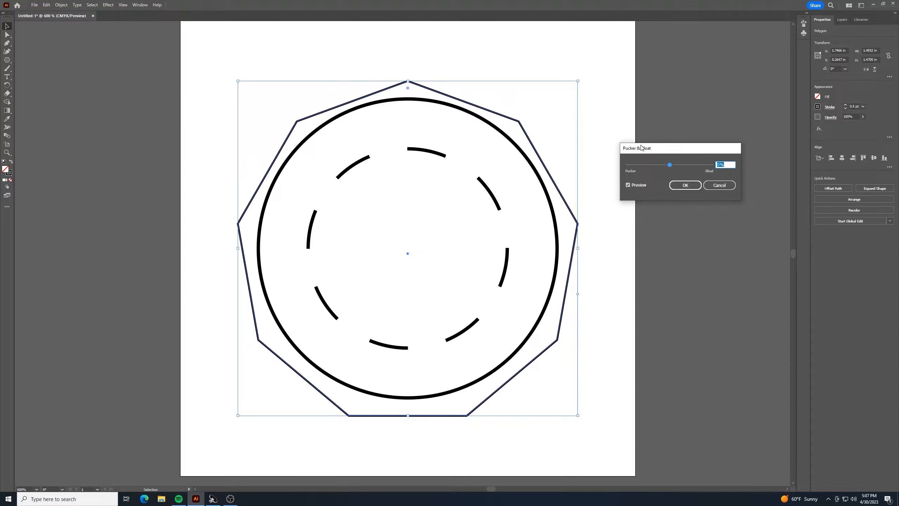
pyautogui.write('-5')
pyautogui.click(688, 186)
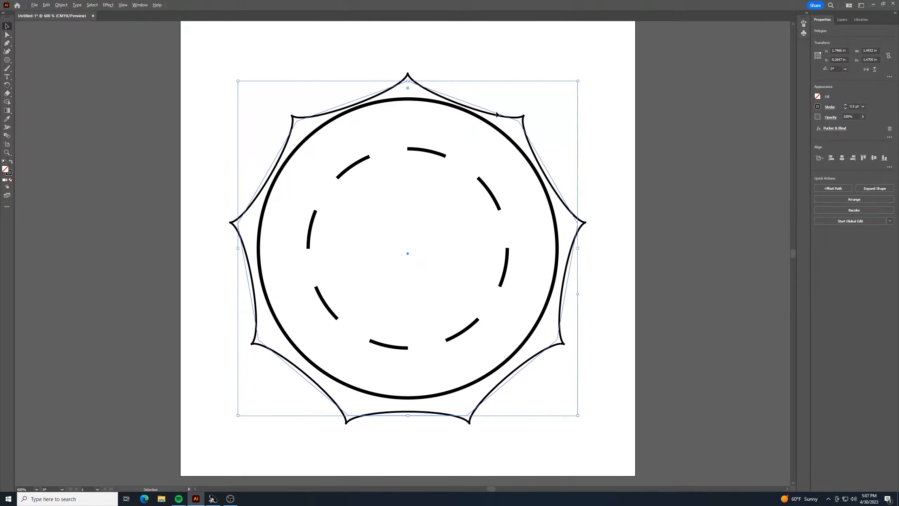
# - Duplicate the puckered polygon and shrink the copy to about 0.035 in wide at the center of the circles
pyautogui.moveTo(508, 119); pyautogui.dragTo(502, 147)
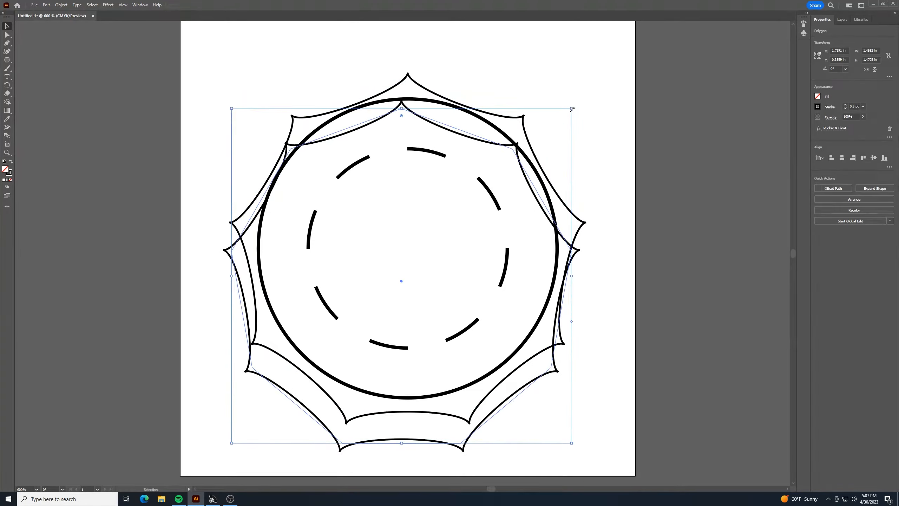
pyautogui.moveTo(572, 109); pyautogui.dragTo(411, 247)
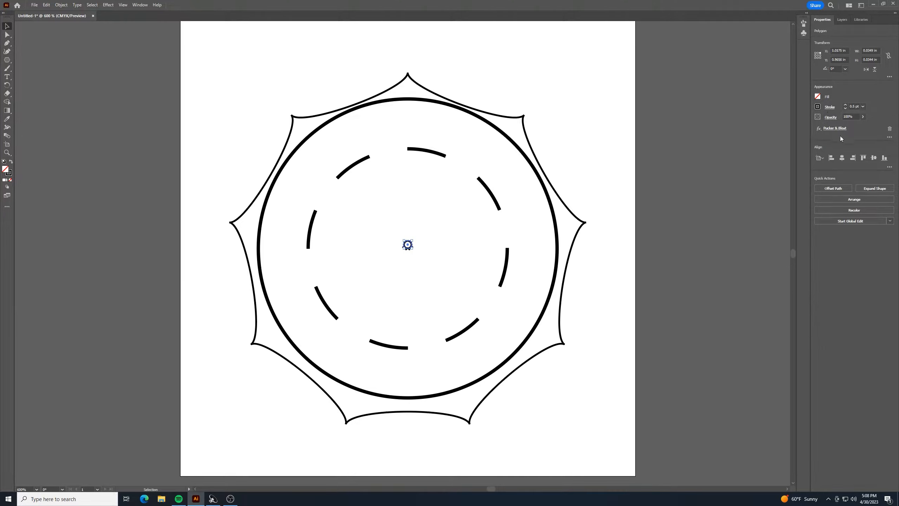
pyautogui.click(874, 158)
pyautogui.click(617, 181)
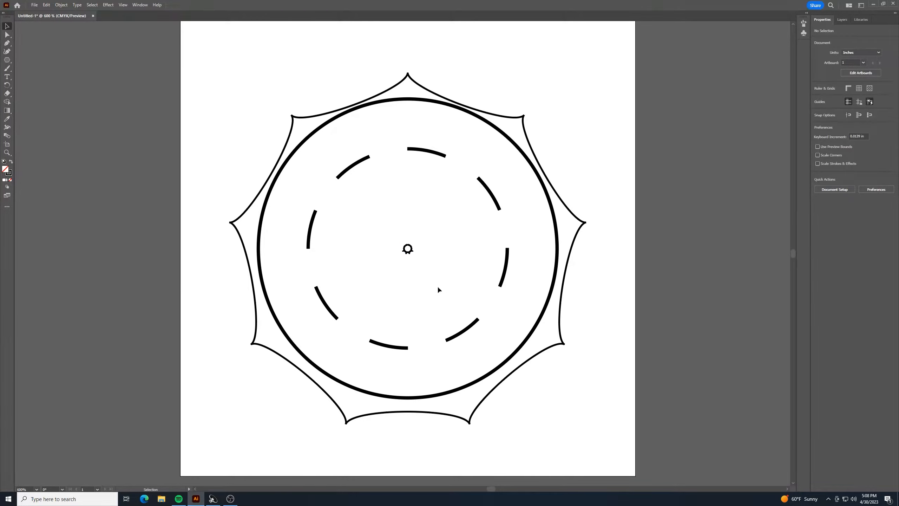
# - Enlarge the small central polygon to about 0.09 in wide
pyautogui.hotkey('ctrl', '=')
pyautogui.hotkey('ctrl', '=')
pyautogui.hotkey('ctrl', '=')
pyautogui.hotkey('ctrl', '=')
pyautogui.hotkey('ctrl', '=')
pyautogui.hotkey('ctrl', '=')
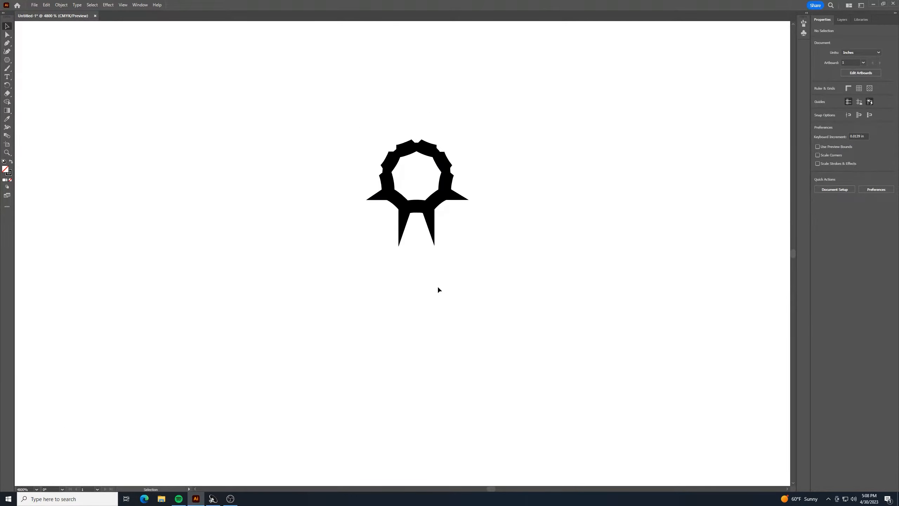
pyautogui.click(447, 168)
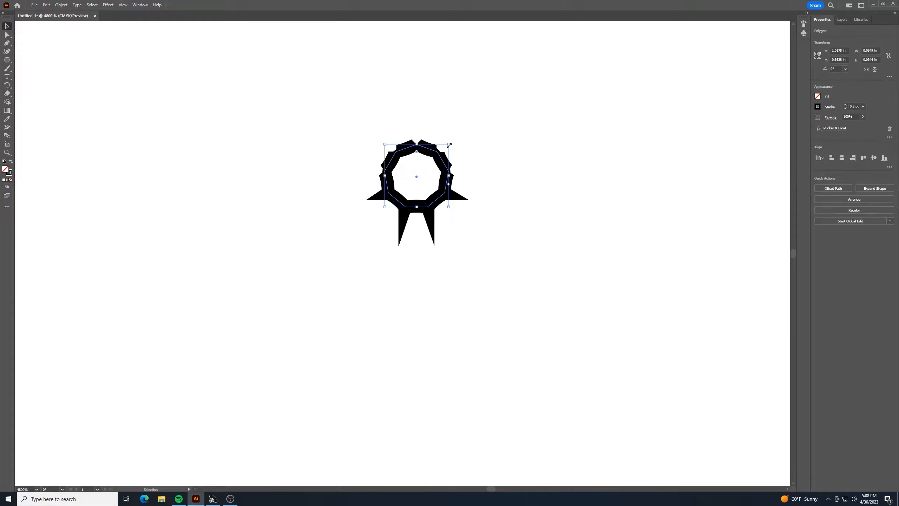
pyautogui.moveTo(450, 144); pyautogui.dragTo(563, 54)
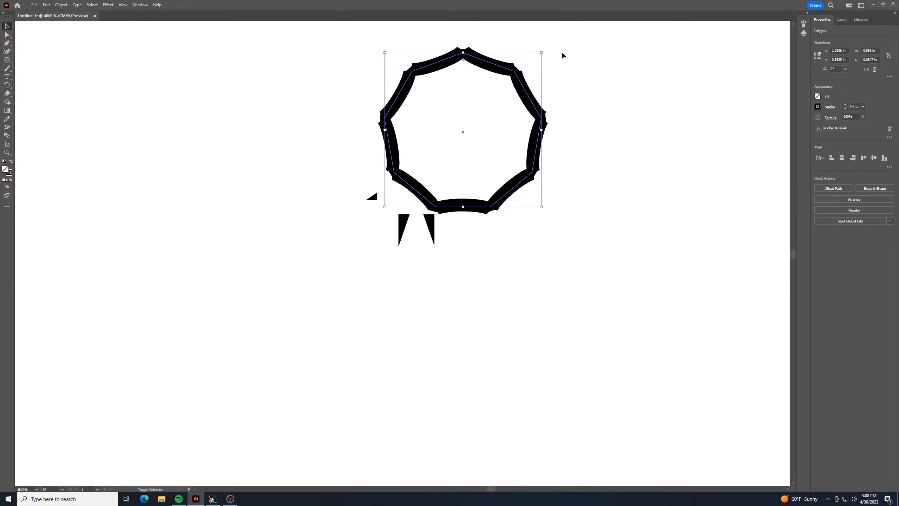
pyautogui.click(578, 101)
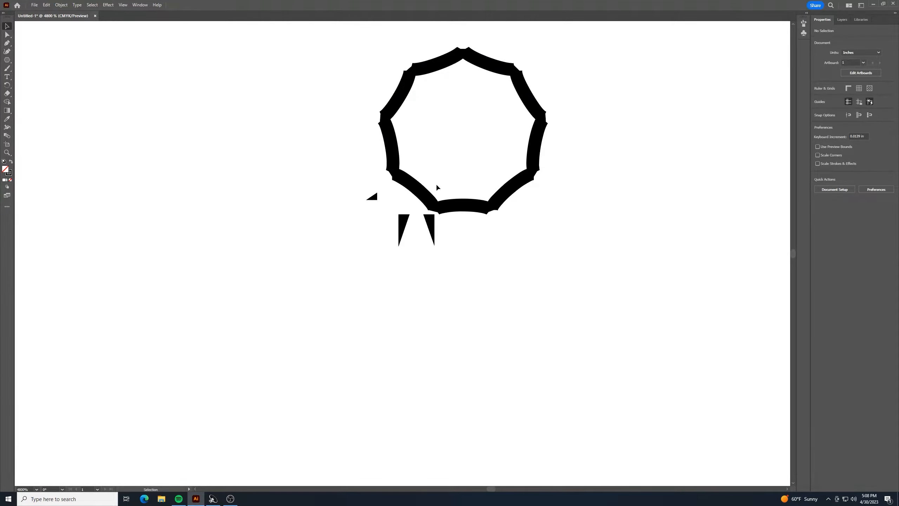
# - Move the small polygon clear of its old spot, then center it horizontally and vertically on the artboard
pyautogui.moveTo(421, 198); pyautogui.dragTo(524, 212)
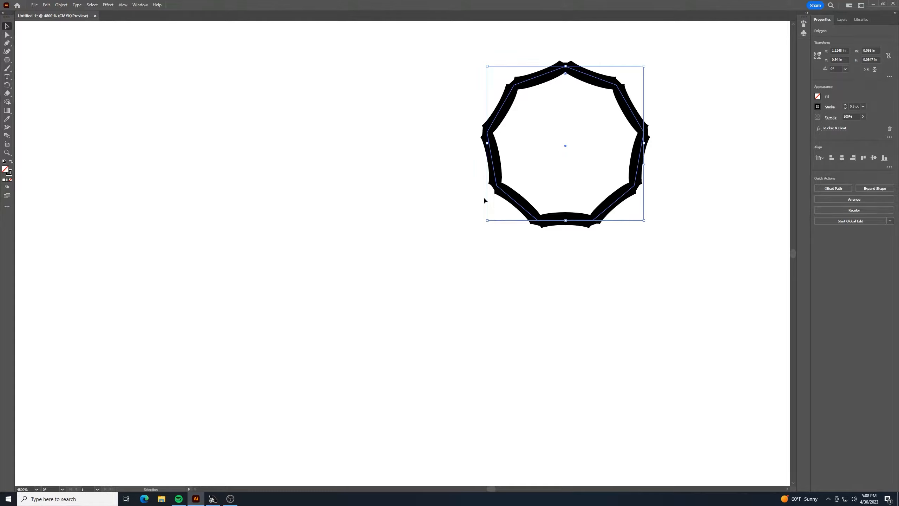
pyautogui.click(832, 159)
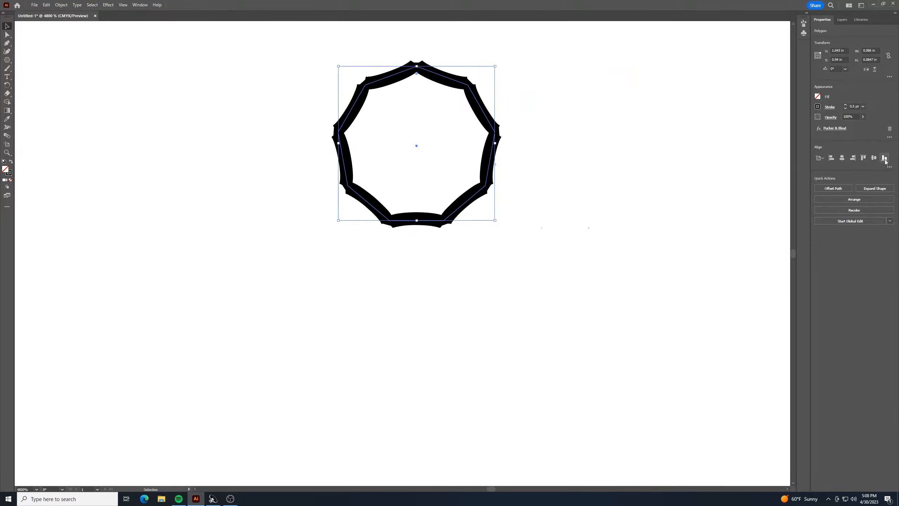
pyautogui.click(864, 157)
pyautogui.hotkey('ctrl', '-')
pyautogui.hotkey('ctrl', '-')
pyautogui.hotkey('ctrl', '-')
pyautogui.hotkey('ctrl', '-')
pyautogui.hotkey('ctrl', '-')
pyautogui.hotkey('ctrl', '-')
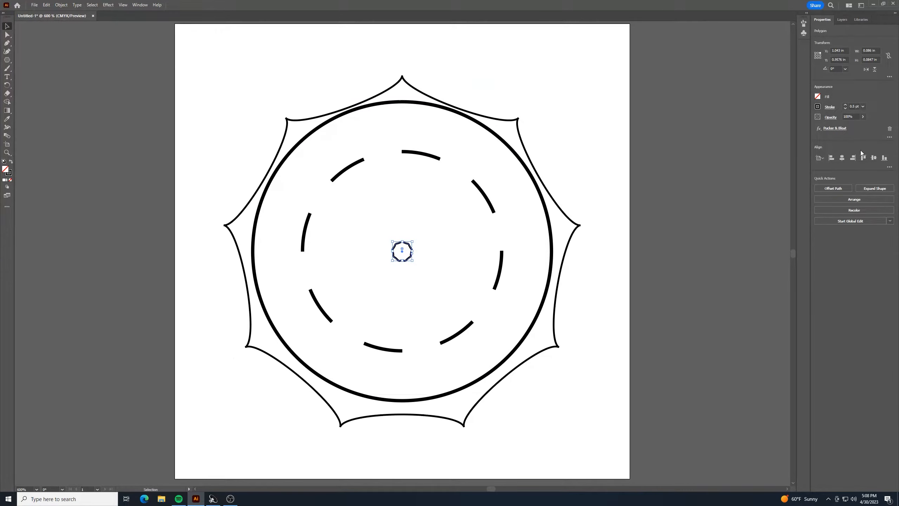
pyautogui.click(599, 150)
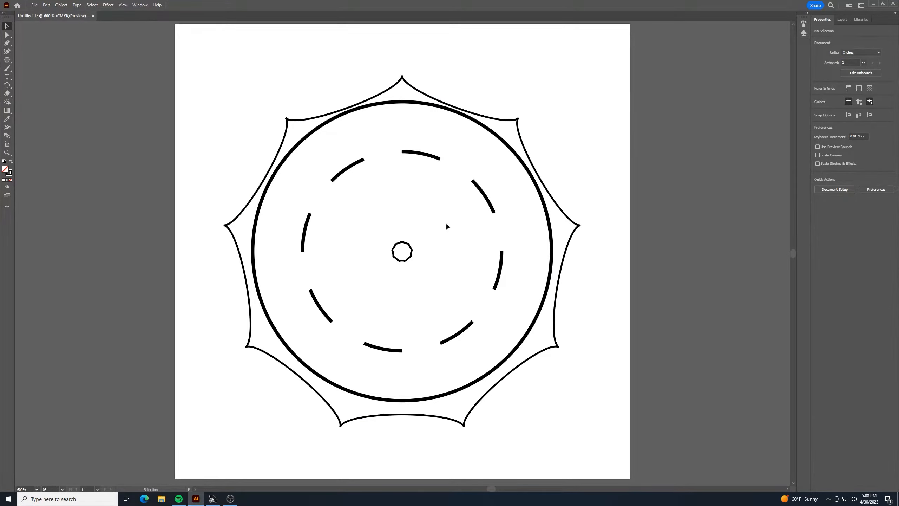
# - Select the outer and the small central polygon and set the blend spacing to Specified Steps with 7 steps
pyautogui.click(520, 121)
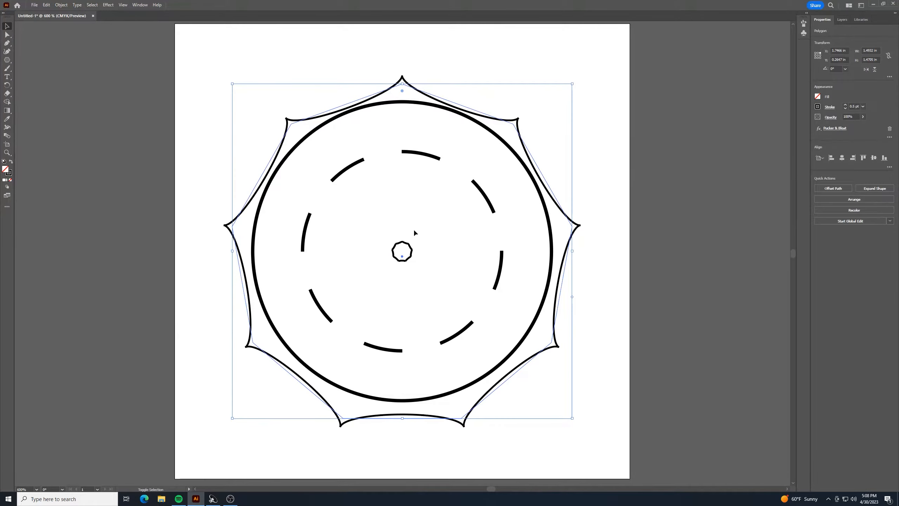
pyautogui.keyDown('shift'); pyautogui.click(409, 244); pyautogui.keyUp('shift')
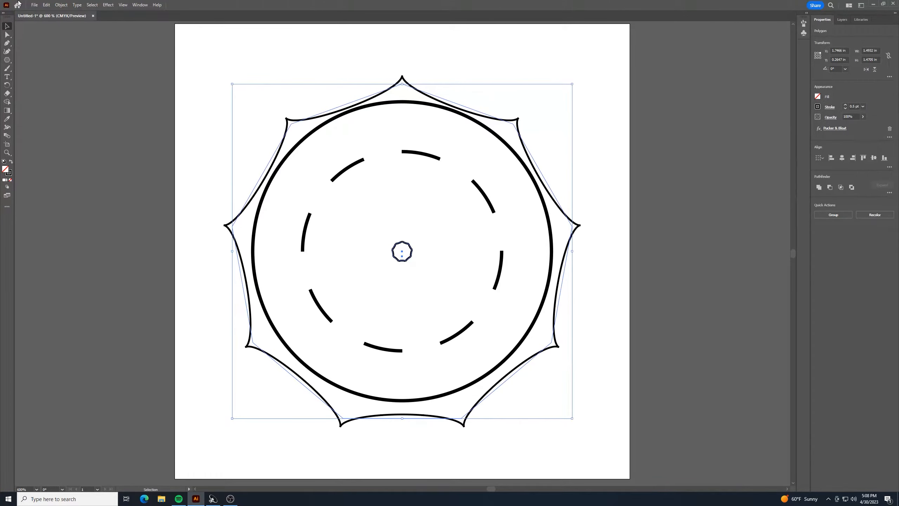
pyautogui.click(60, 5)
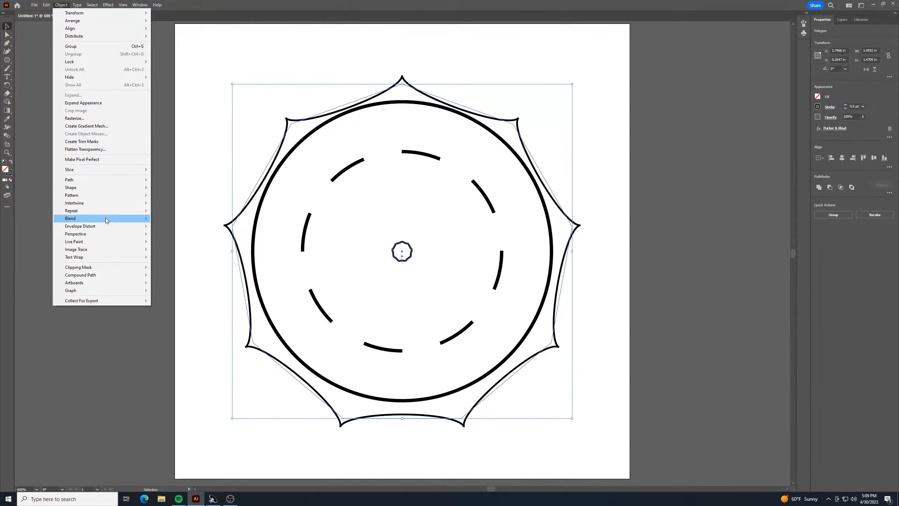
pyautogui.moveTo(106, 218)
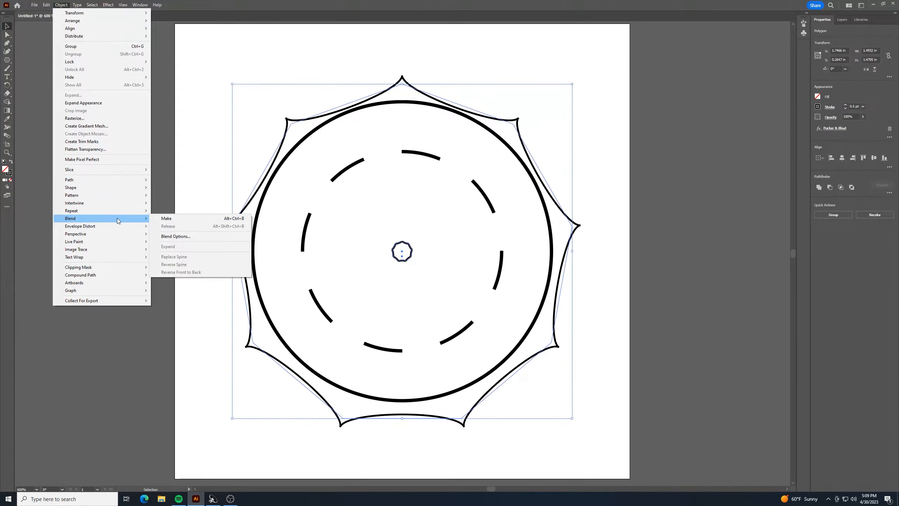
pyautogui.click(174, 236)
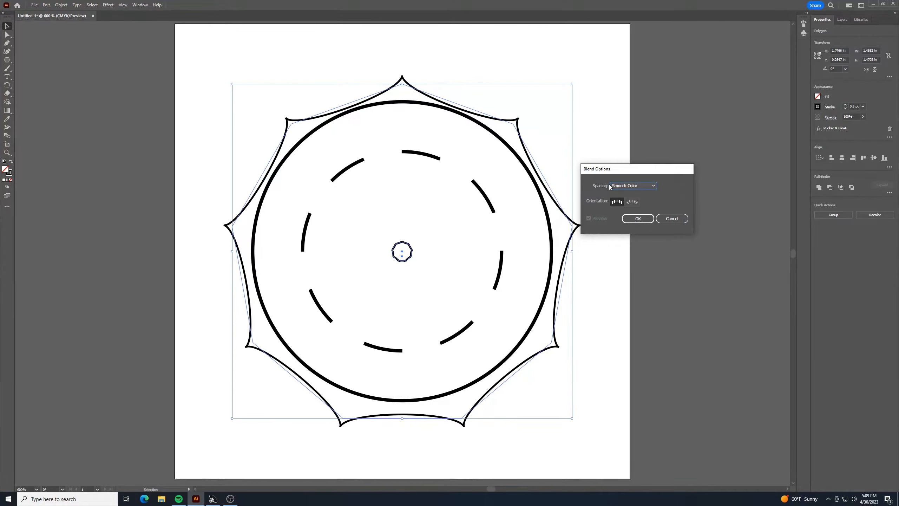
pyautogui.click(644, 186)
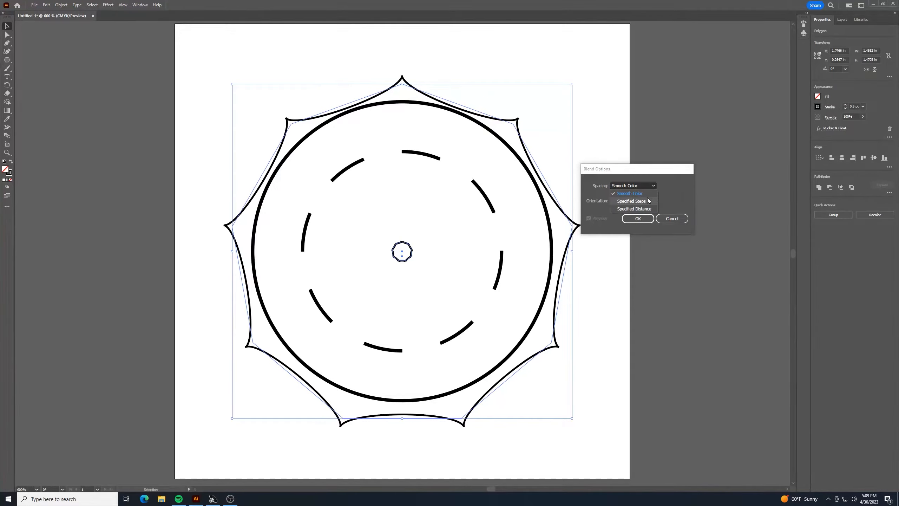
pyautogui.click(648, 200)
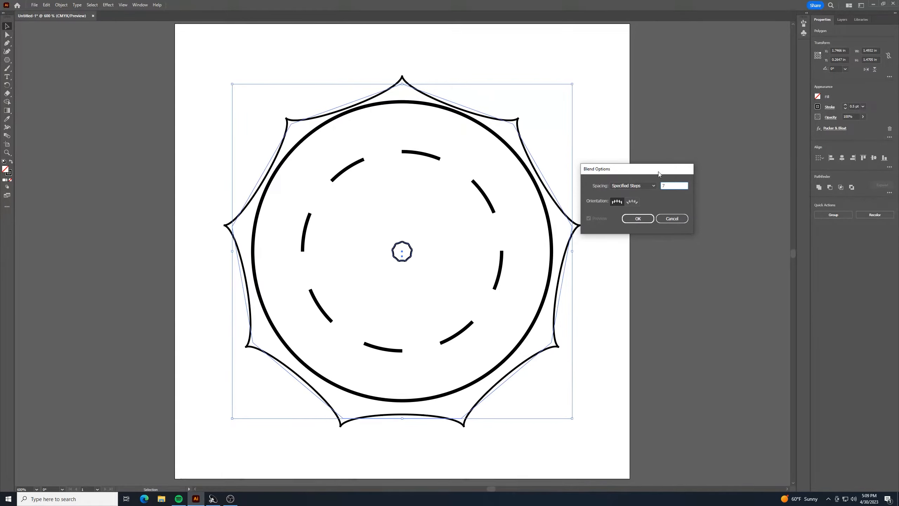
pyautogui.click(641, 220)
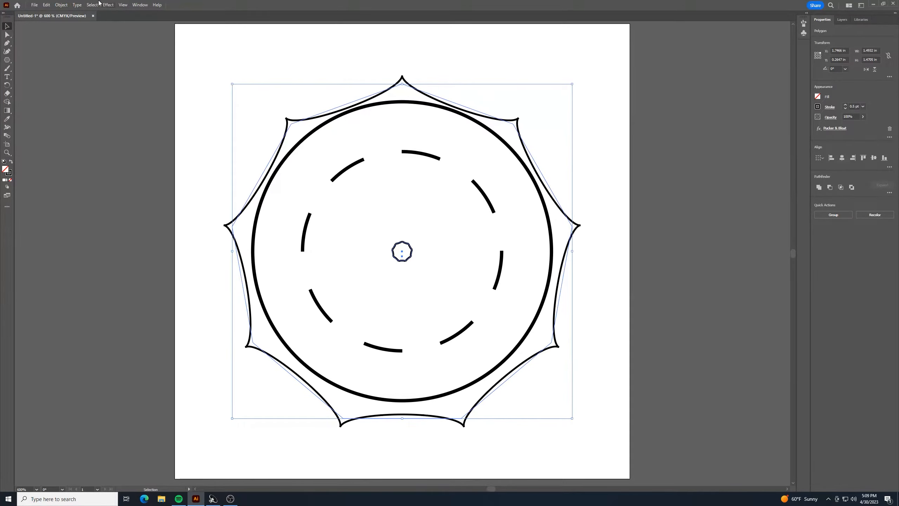
# - Make a blend between the outer and the small central polygon to form the web rings
pyautogui.click(61, 4)
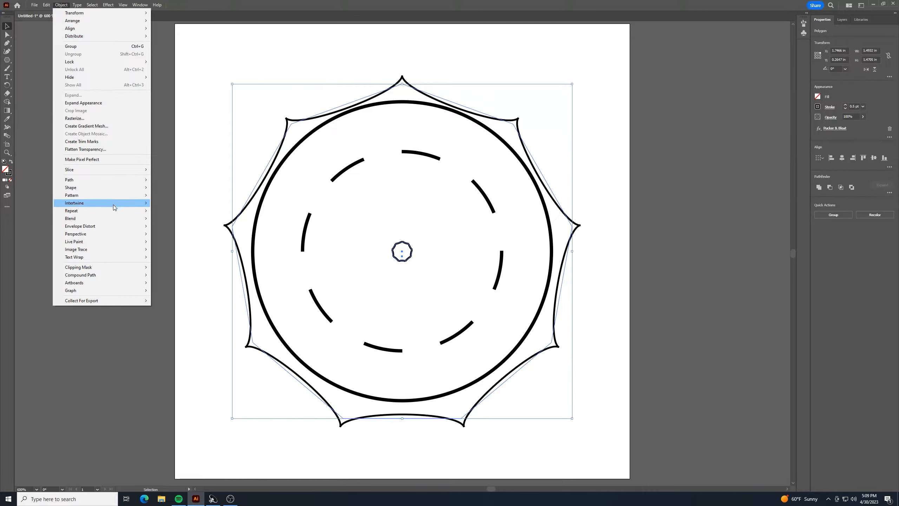
pyautogui.moveTo(117, 218)
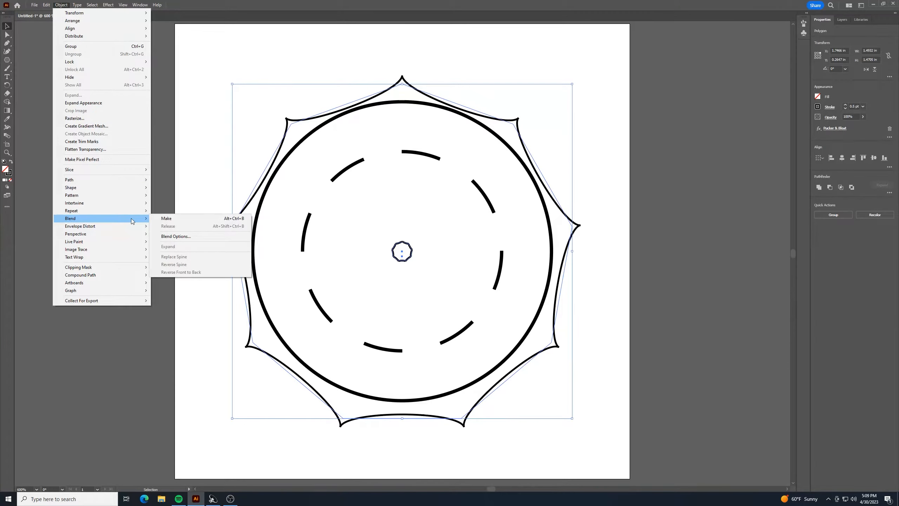
pyautogui.click(173, 219)
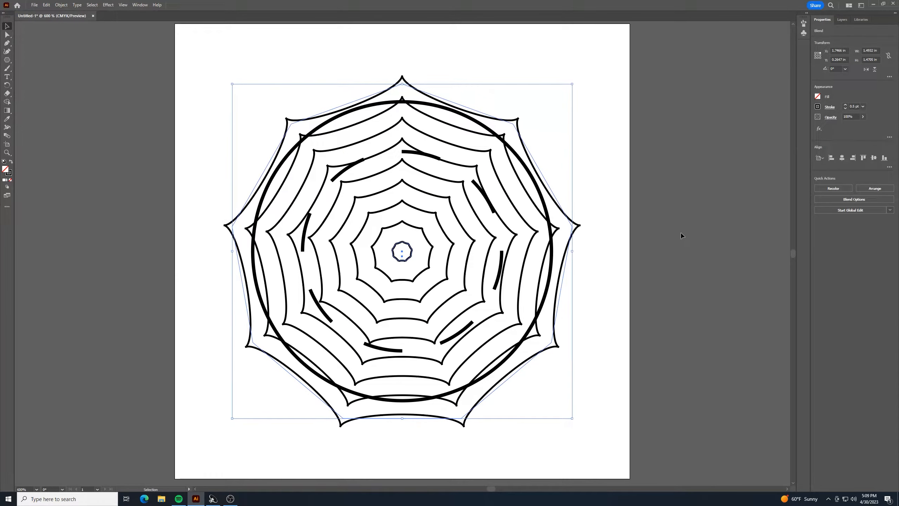
pyautogui.click(680, 248)
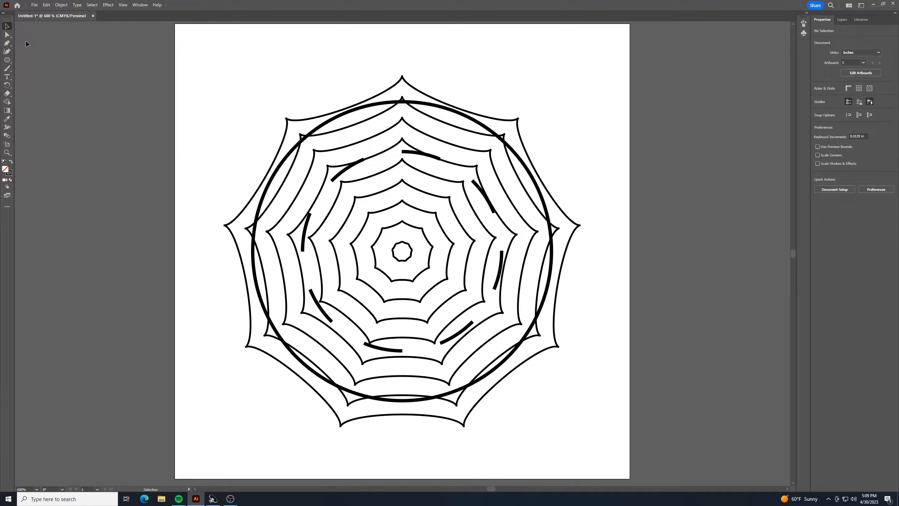
# - Draw a straight vertical spoke with the Pen tool from the web's center to the top tip of the outer ring
pyautogui.click(7, 43)
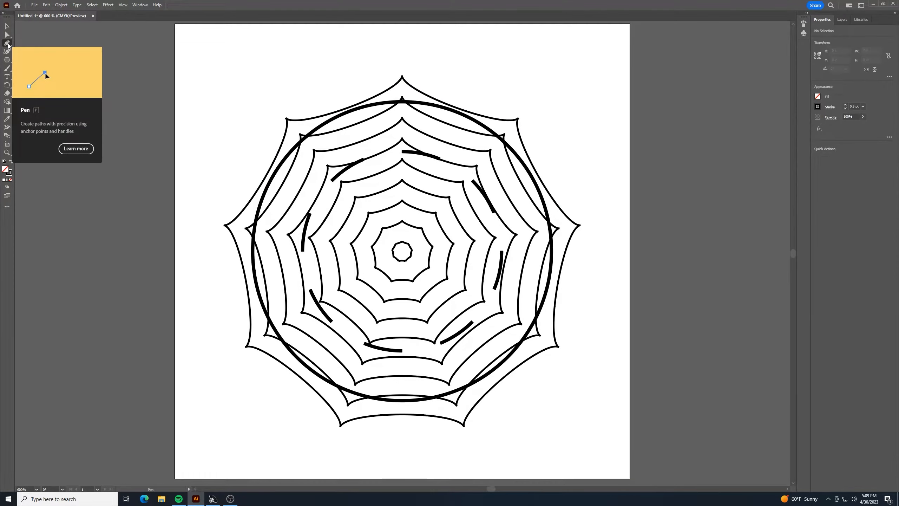
pyautogui.click(402, 251)
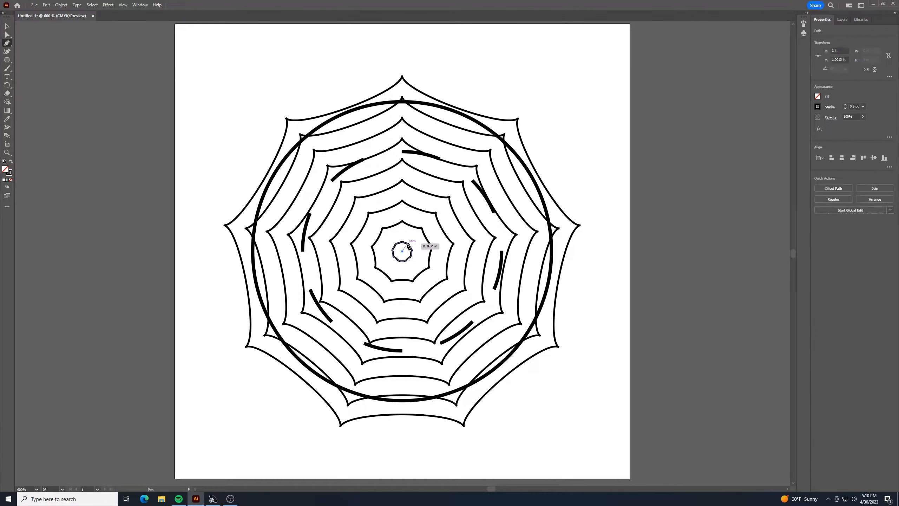
pyautogui.click(402, 76)
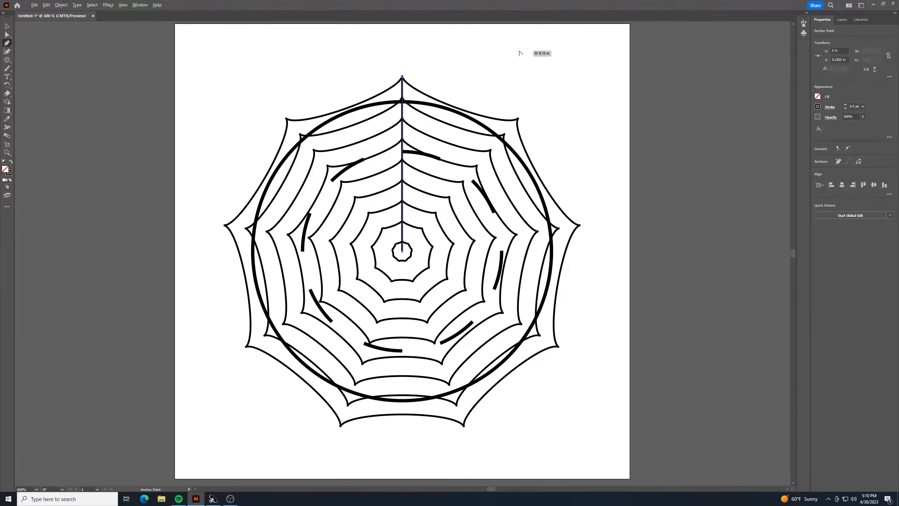
pyautogui.press('Escape')
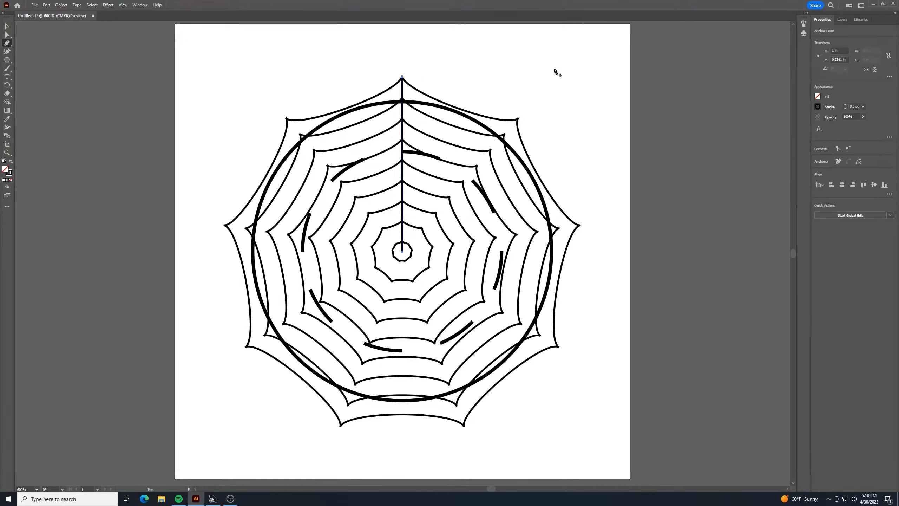
# - Make a copy of the vertical spoke rotated by 360/9 degrees about its end point at the web's center
pyautogui.click(7, 25)
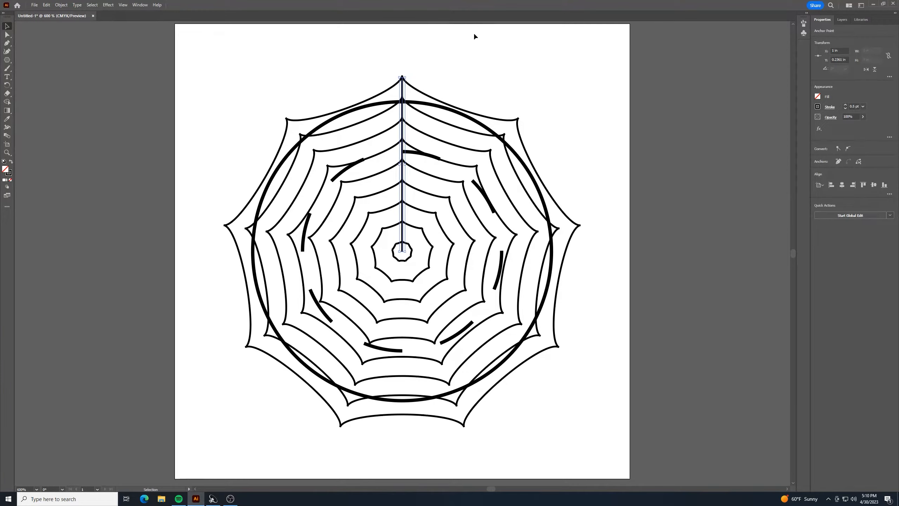
pyautogui.press('r')
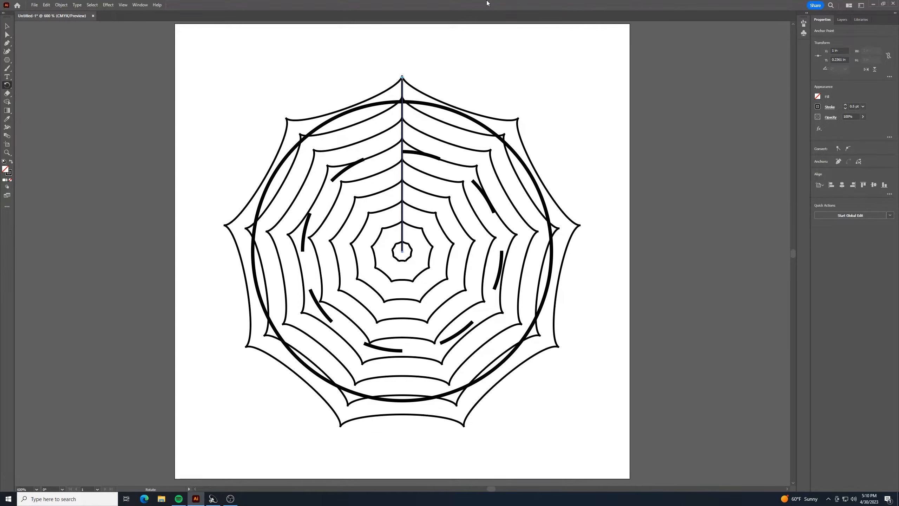
pyautogui.hotkey('ctrl', '=')
pyautogui.hotkey('ctrl', '=')
pyautogui.hotkey('ctrl', '=')
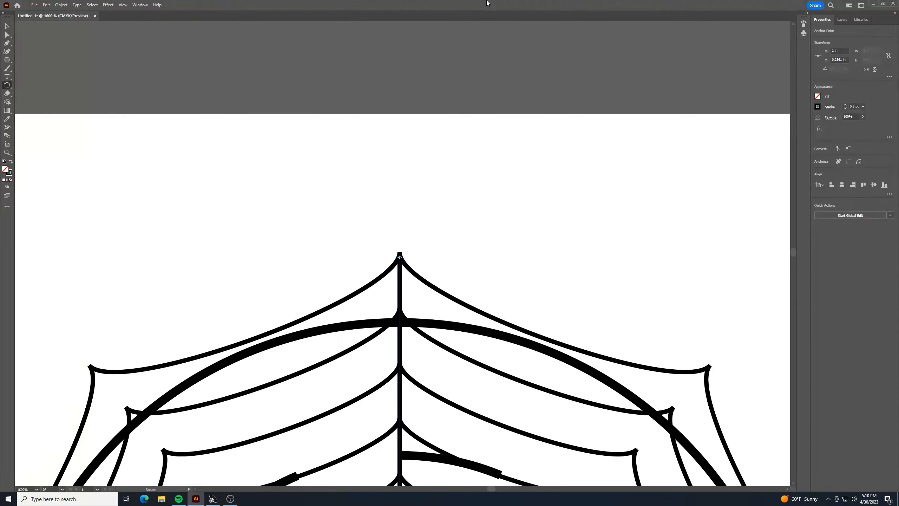
pyautogui.scroll(-10, 365, 308)
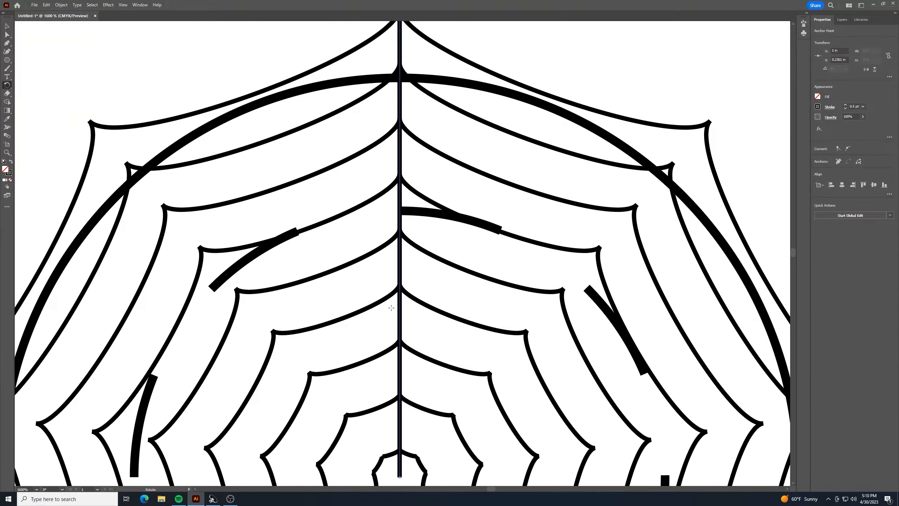
pyautogui.scroll(-4, 390, 303)
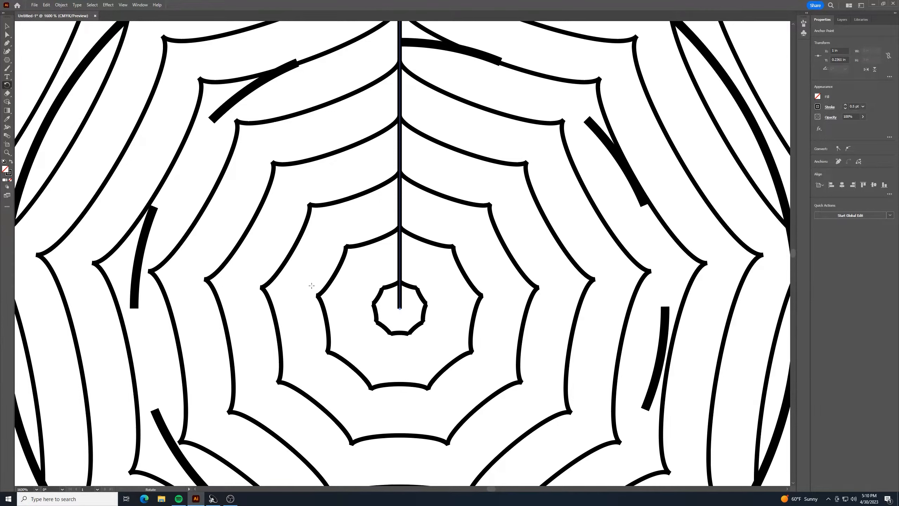
pyautogui.keyDown('alt'); pyautogui.click(400, 308); pyautogui.keyUp('alt')
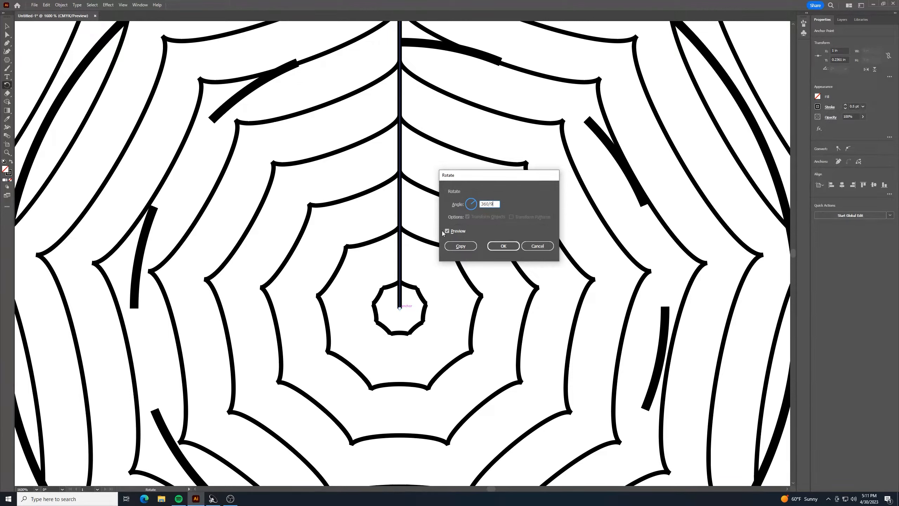
pyautogui.click(460, 246)
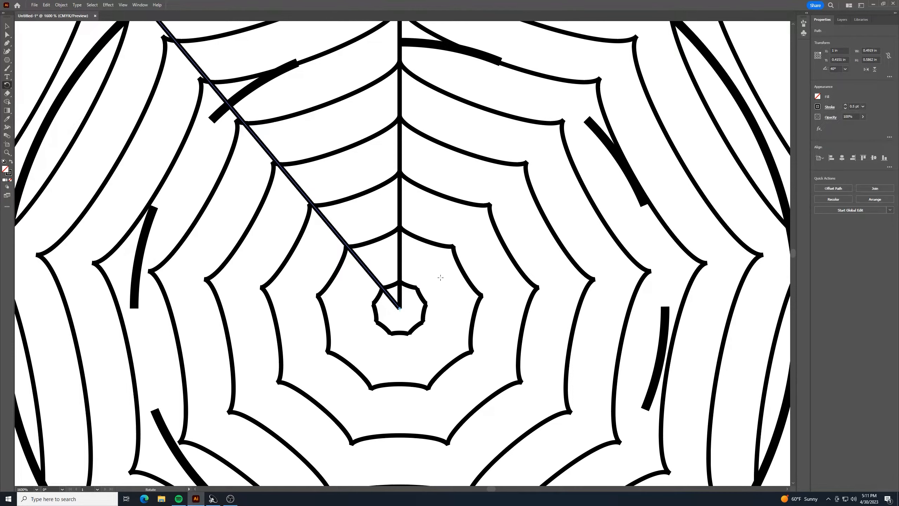
# - Repeat the rotated copy around the center until the web has nine spokes, and clear the selection
pyautogui.hotkey('ctrl', '-')
pyautogui.hotkey('ctrl', '-')
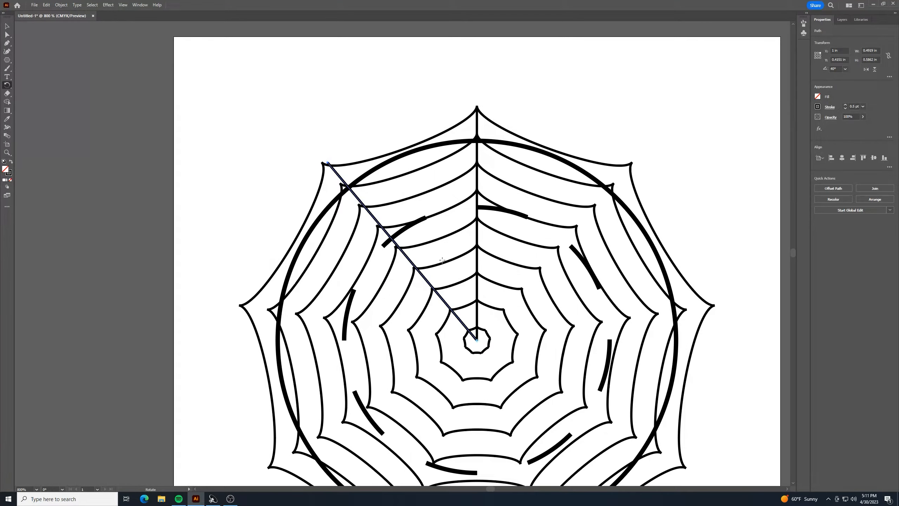
pyautogui.press('v')
pyautogui.hotkey('ctrl', 'd')
pyautogui.hotkey('ctrl', 'd')
pyautogui.hotkey('ctrl', 'd')
pyautogui.hotkey('ctrl', 'd')
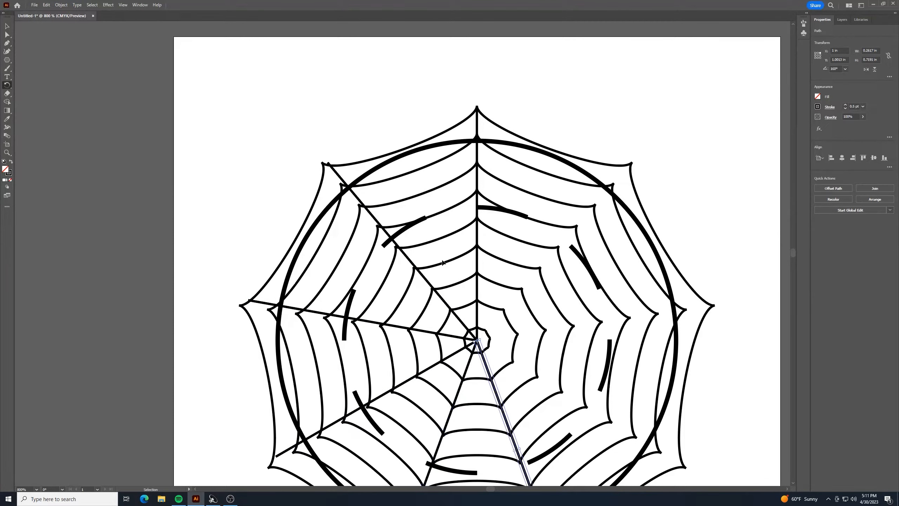
pyautogui.hotkey('ctrl', 'd')
pyautogui.hotkey('ctrl', 'd')
pyautogui.hotkey('ctrl', 'd')
pyautogui.hotkey('ctrl', 'd')
pyautogui.press('r')
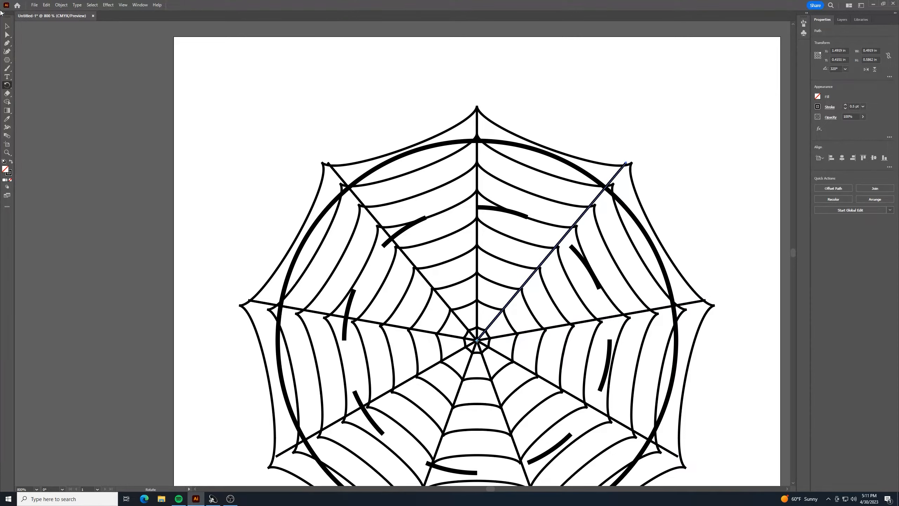
pyautogui.click(6, 29)
pyautogui.click(271, 78)
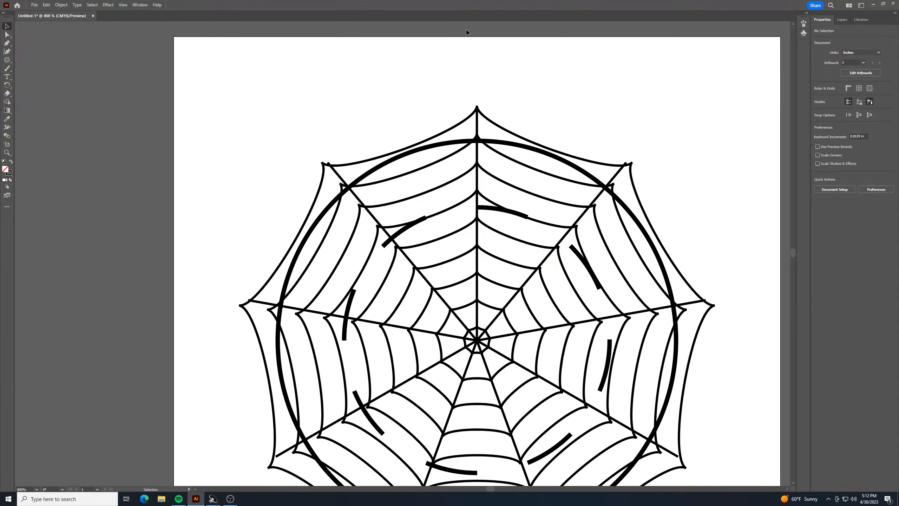
# - Move the outer end points of the upper-right, upper-left and left spokes onto the matching tips of the outer ring
pyautogui.click(7, 34)
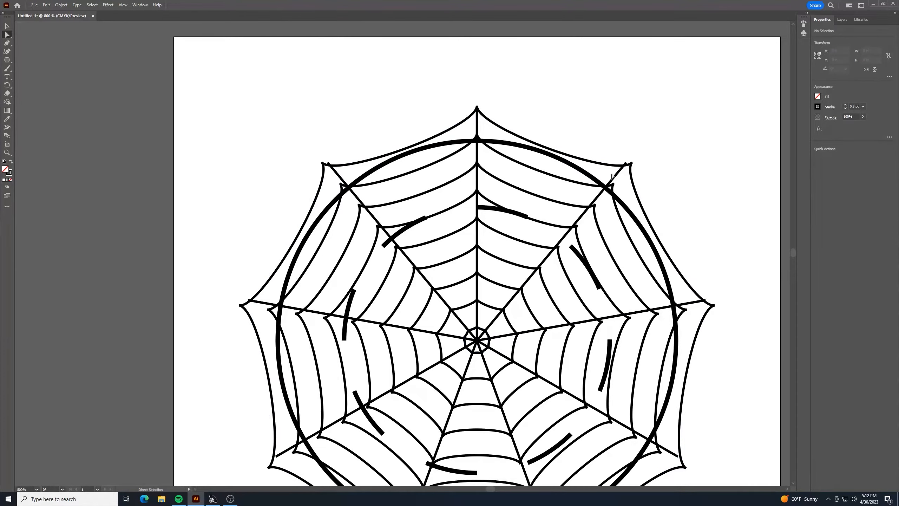
pyautogui.moveTo(626, 164); pyautogui.dragTo(631, 165)
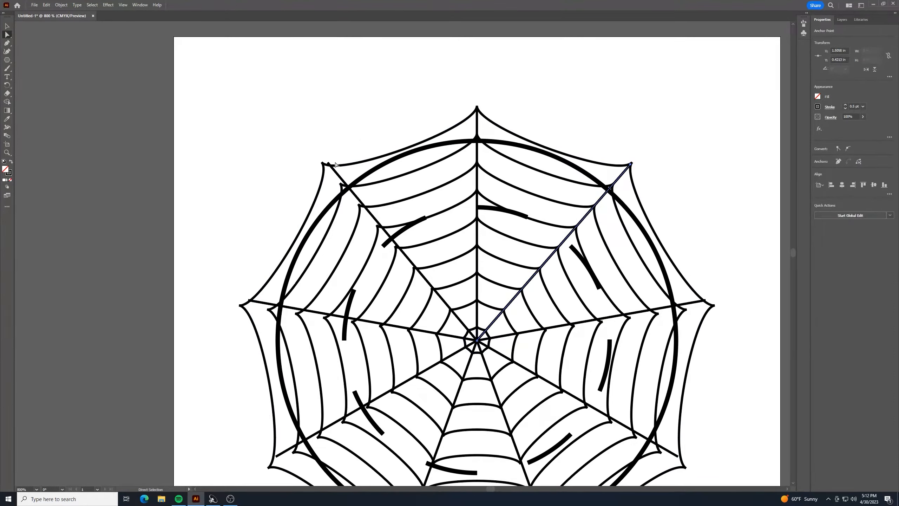
pyautogui.click(339, 175)
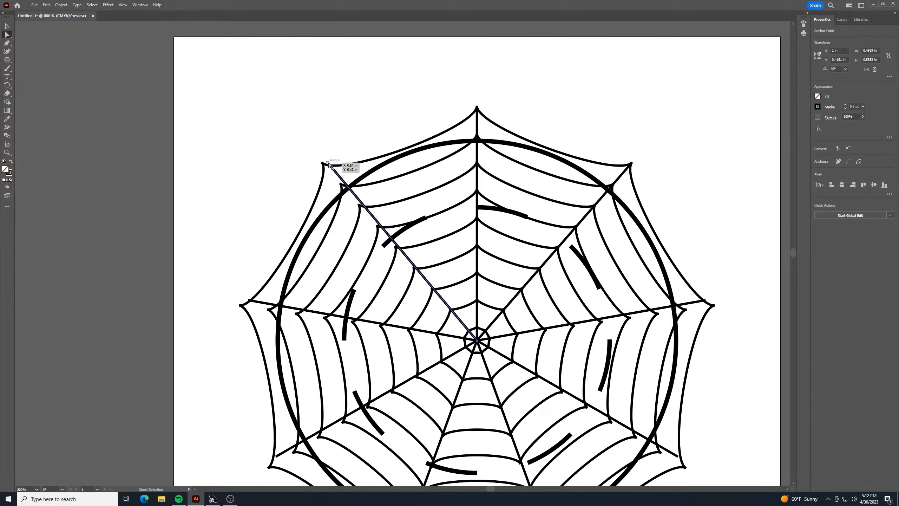
pyautogui.moveTo(328, 163); pyautogui.dragTo(323, 164)
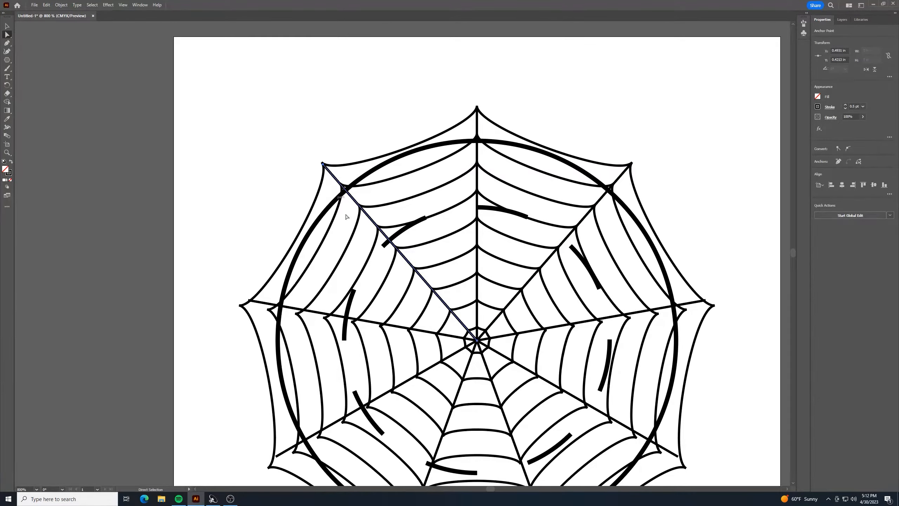
pyautogui.click(263, 302)
pyautogui.moveTo(250, 301); pyautogui.dragTo(244, 306)
# - Extend the right and lower-right spokes so their outer end points meet the outer ring's tips
pyautogui.scroll(-3, 685, 341)
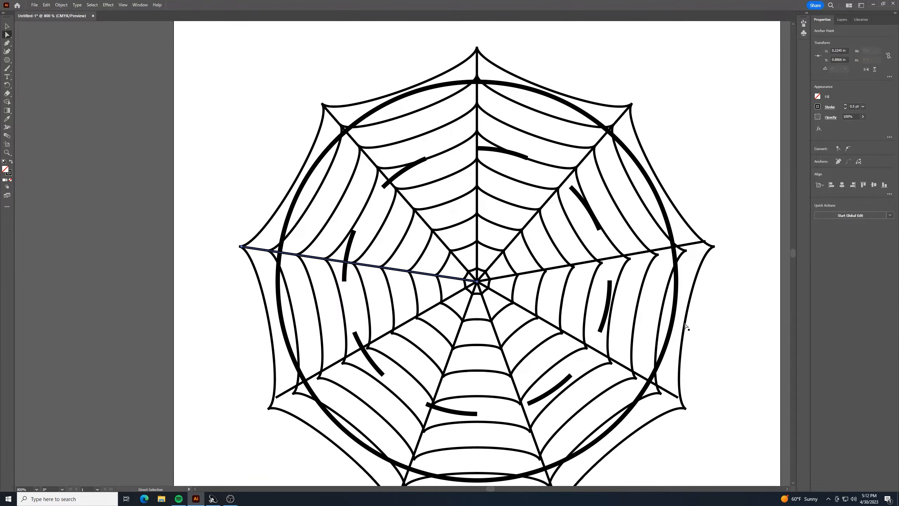
pyautogui.click(693, 176)
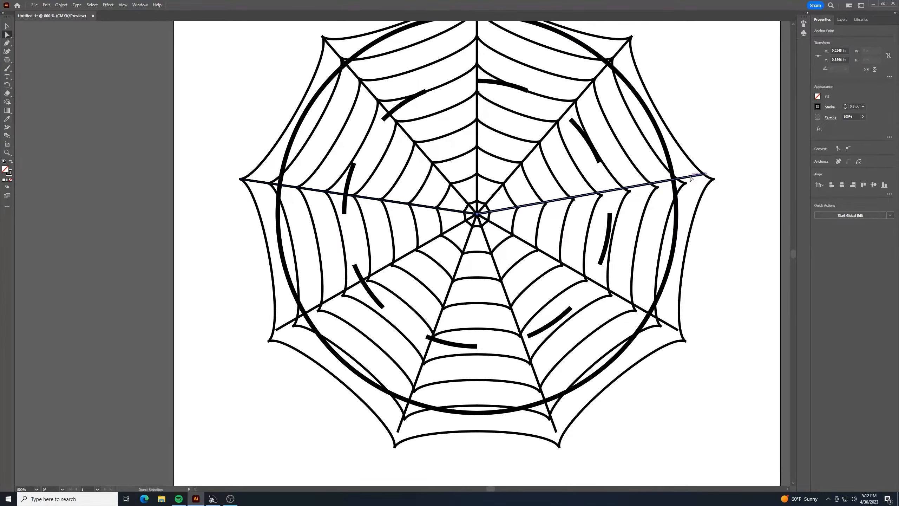
pyautogui.moveTo(706, 175); pyautogui.dragTo(713, 181)
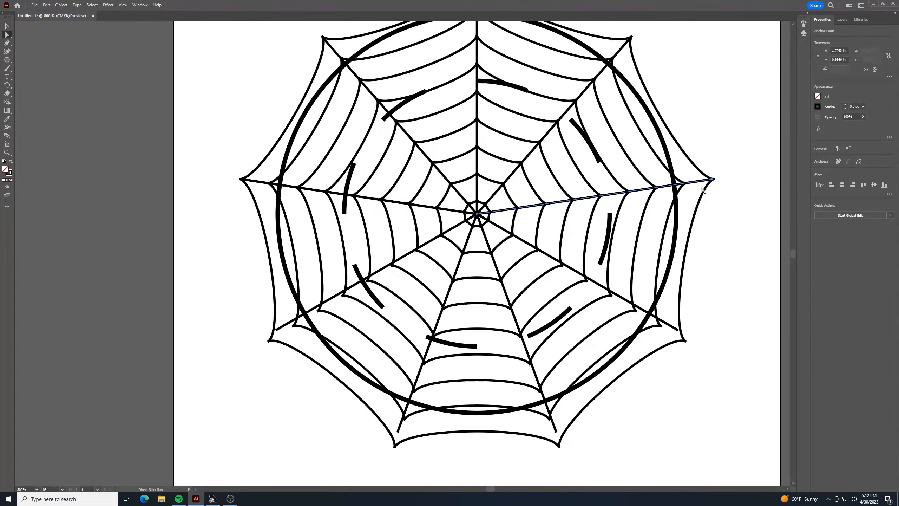
pyautogui.click(672, 327)
pyautogui.moveTo(678, 331); pyautogui.dragTo(684, 339)
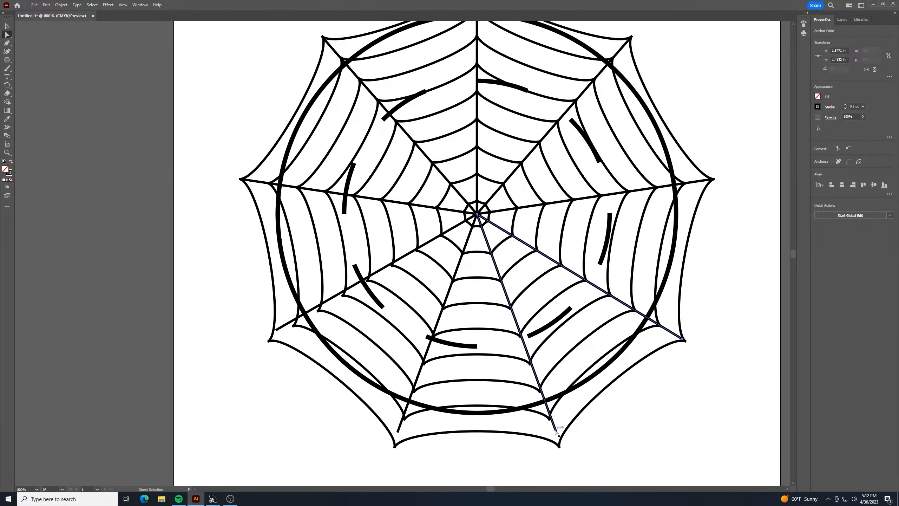
# - Extend the two bottom spokes and the lower-left spoke to the outer ring's tips, and clear the selection
pyautogui.moveTo(555, 431); pyautogui.dragTo(559, 448)
pyautogui.click(398, 433)
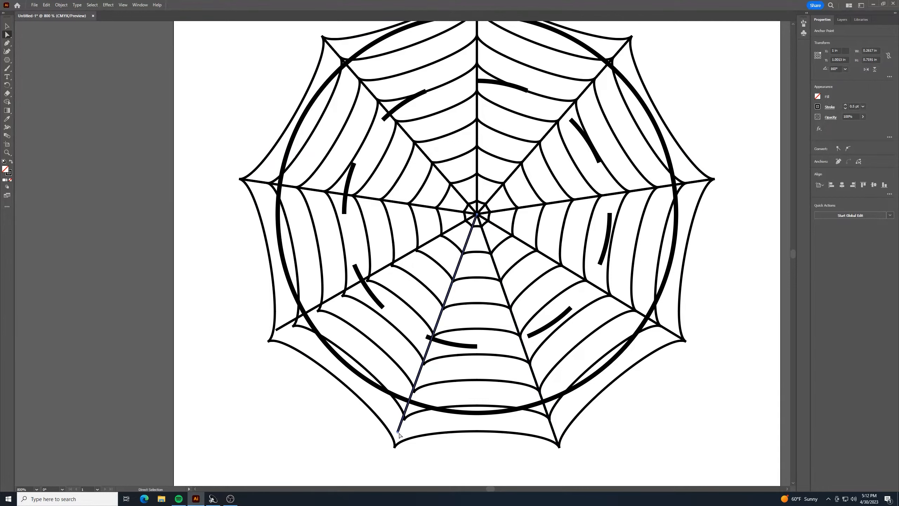
pyautogui.moveTo(399, 433)
pyautogui.mouseDown()
pyautogui.moveTo(403, 441)
pyautogui.moveTo(395, 447)
pyautogui.mouseUp()
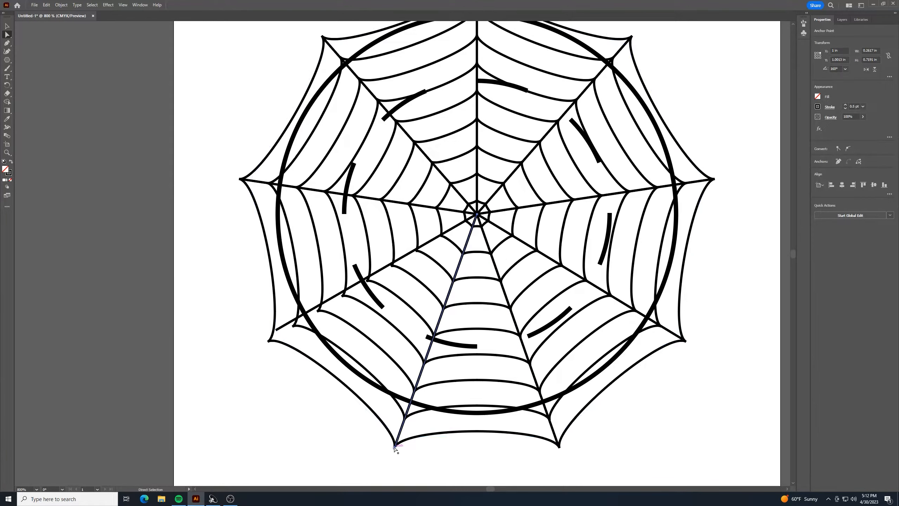
pyautogui.moveTo(285, 328); pyautogui.dragTo(269, 341)
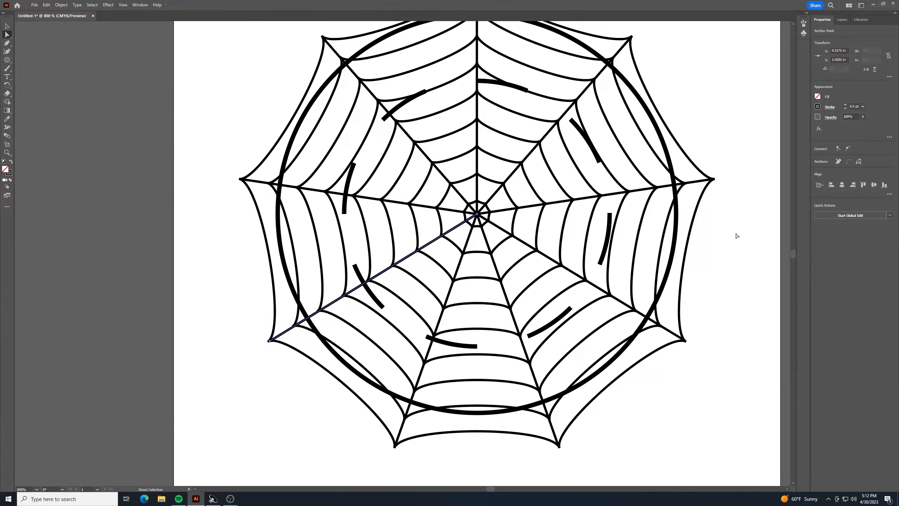
pyautogui.click(7, 27)
pyautogui.click(75, 53)
# - Draw a 2 x 2 in rectangle covering the whole artboard and fill it with the orange-red swatch
pyautogui.hotkey('ctrl', '-')
pyautogui.hotkey('ctrl', '-')
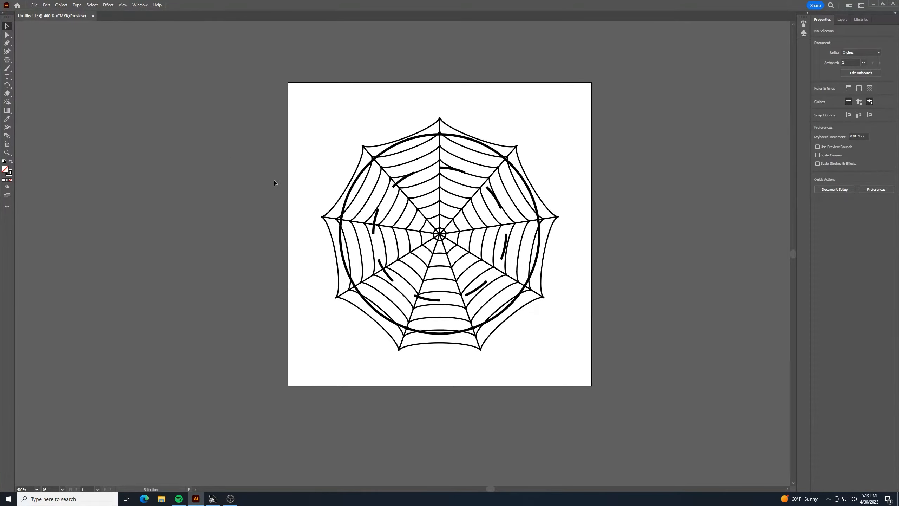
pyautogui.click(11, 62)
pyautogui.click(10, 63)
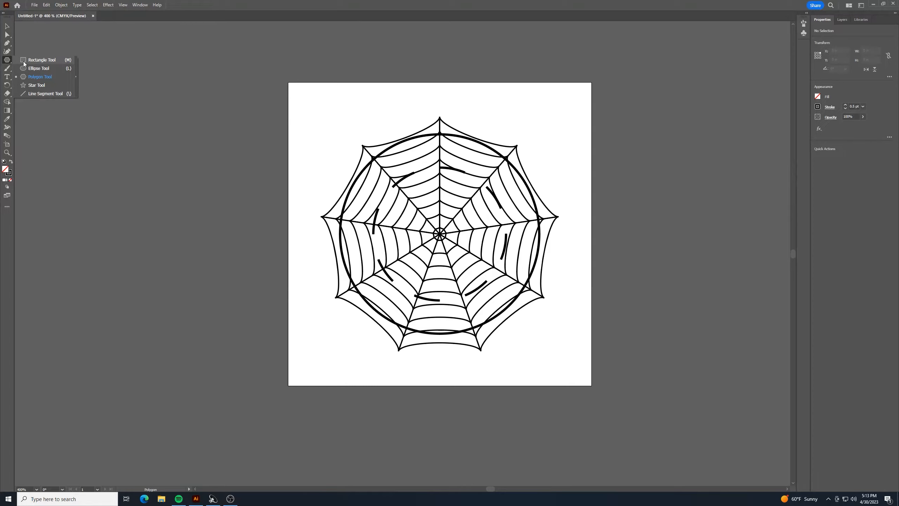
pyautogui.click(23, 61)
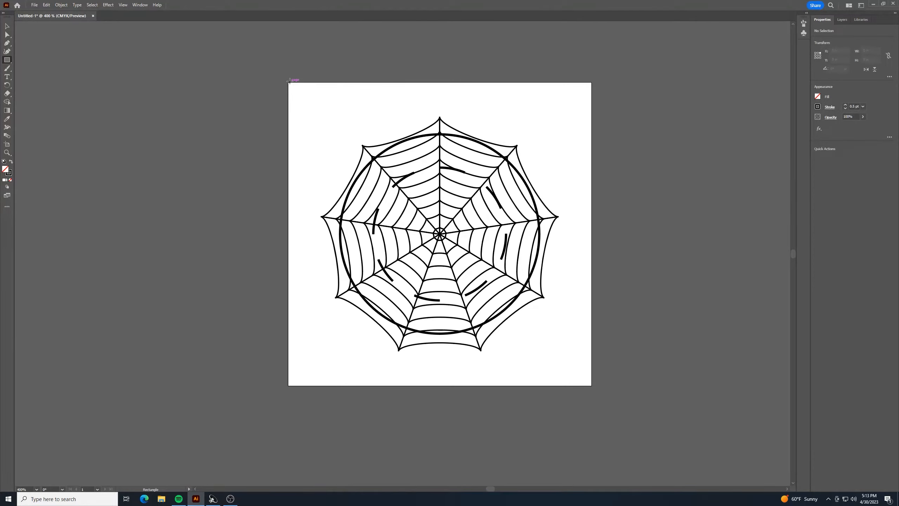
pyautogui.moveTo(288, 82); pyautogui.dragTo(592, 386)
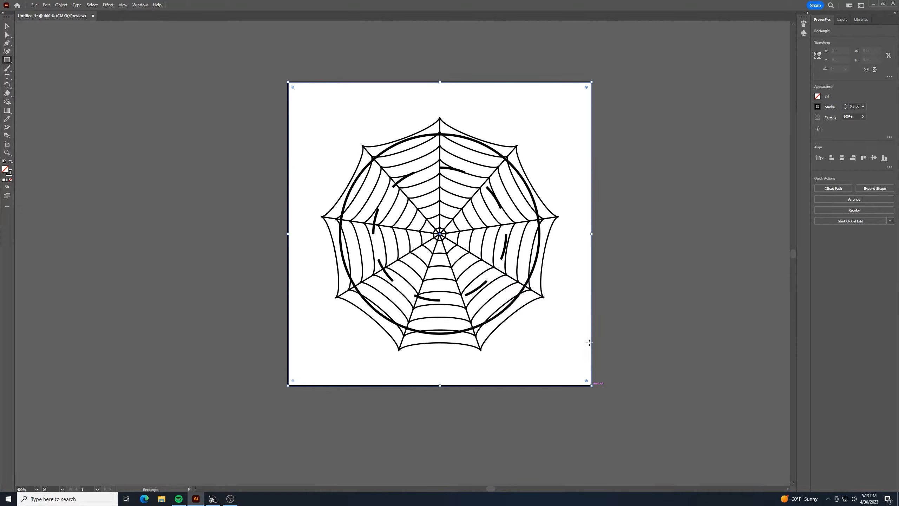
pyautogui.click(818, 96)
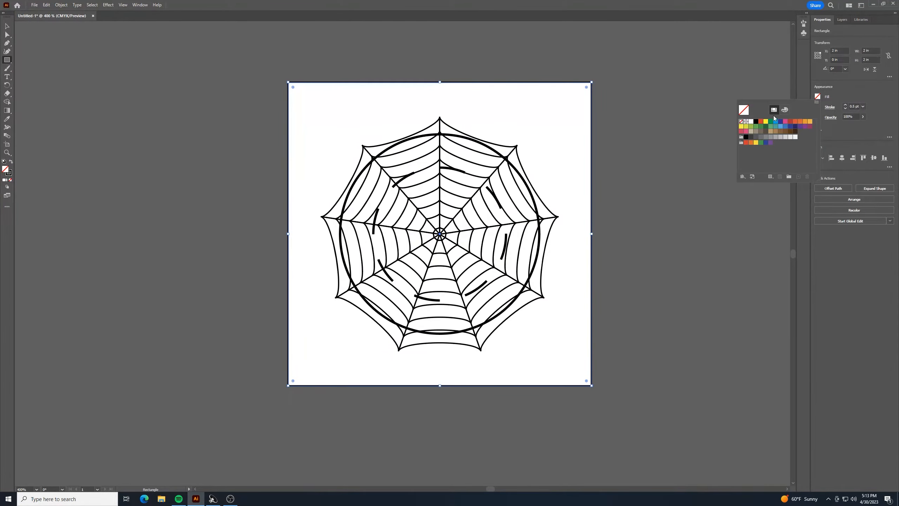
pyautogui.click(761, 122)
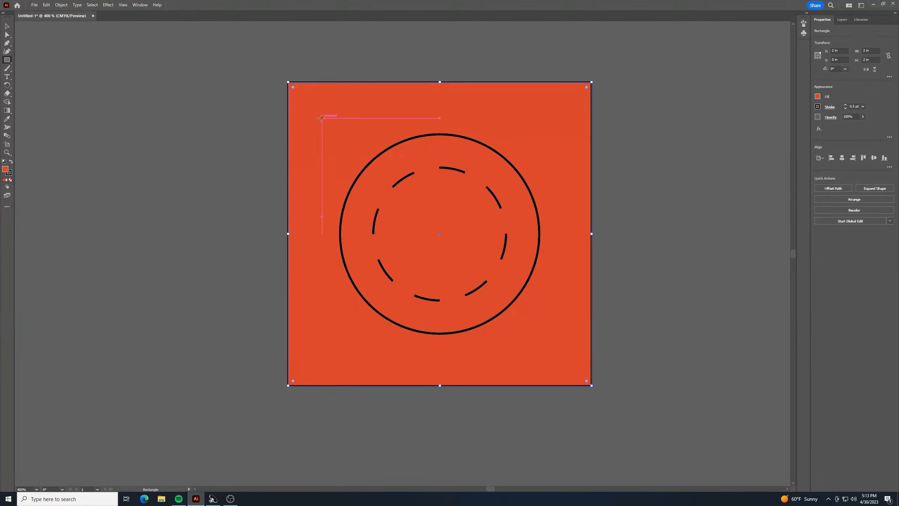
# - Send the orange-red background rectangle behind all the web artwork and clear the selection
pyautogui.click(6, 27)
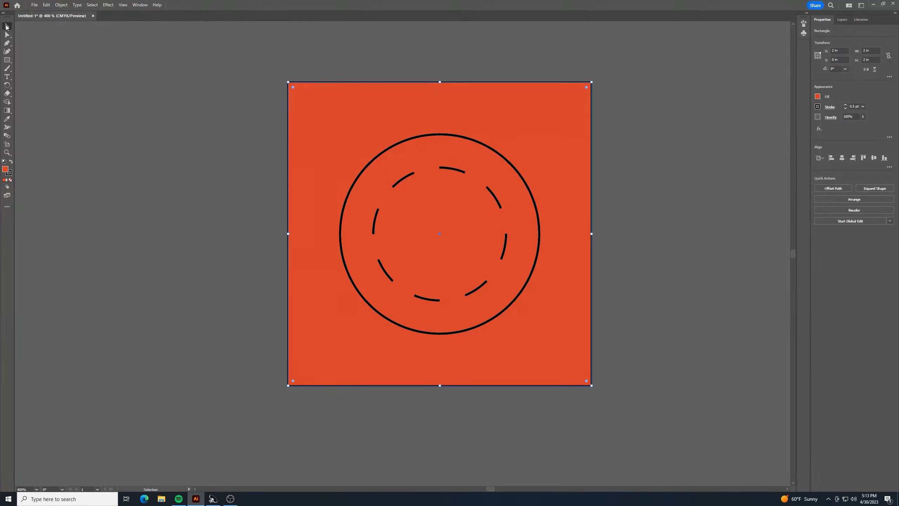
pyautogui.rightClick(343, 131)
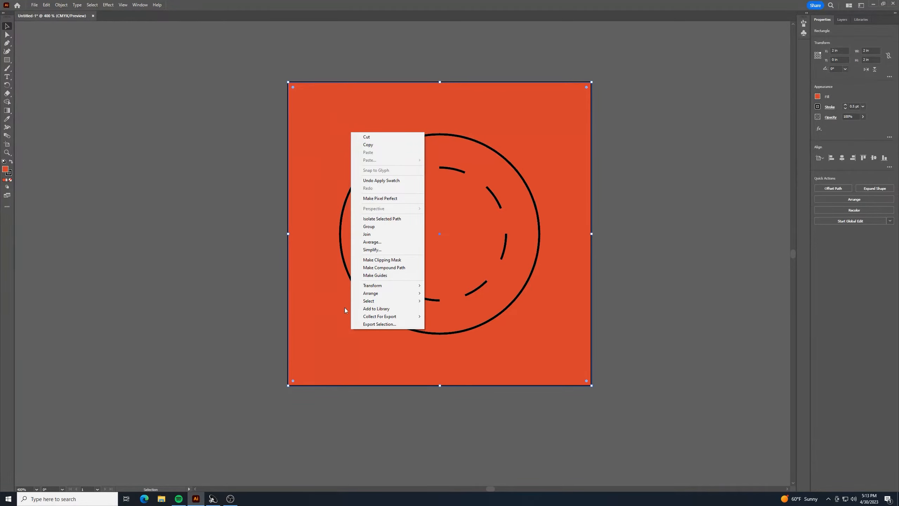
pyautogui.moveTo(390, 294)
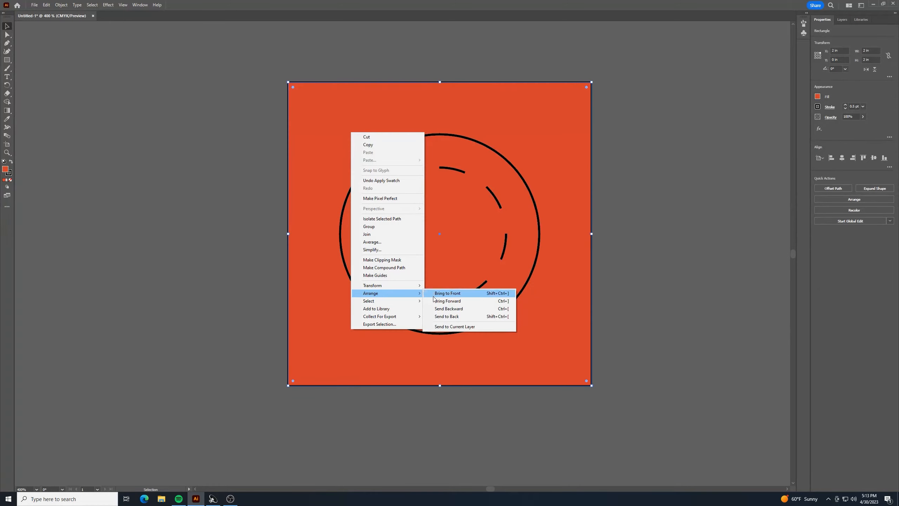
pyautogui.click(447, 316)
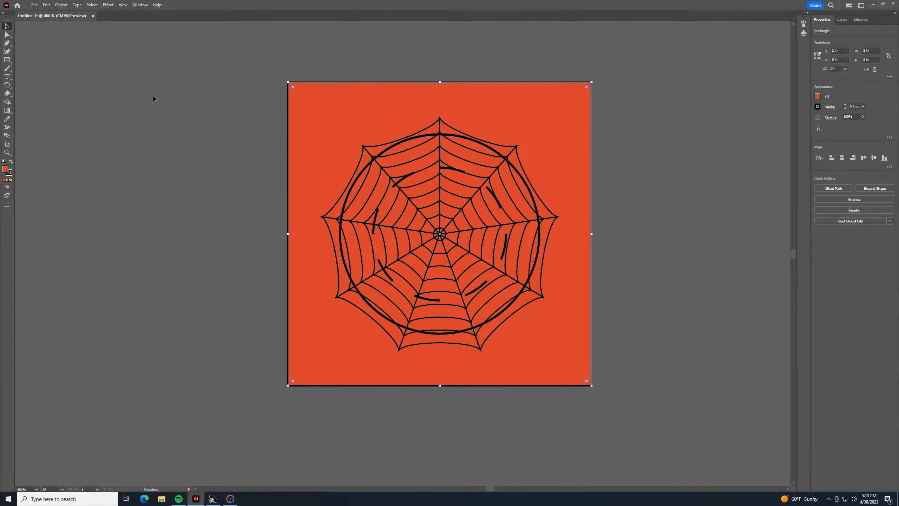
pyautogui.click(630, 241)
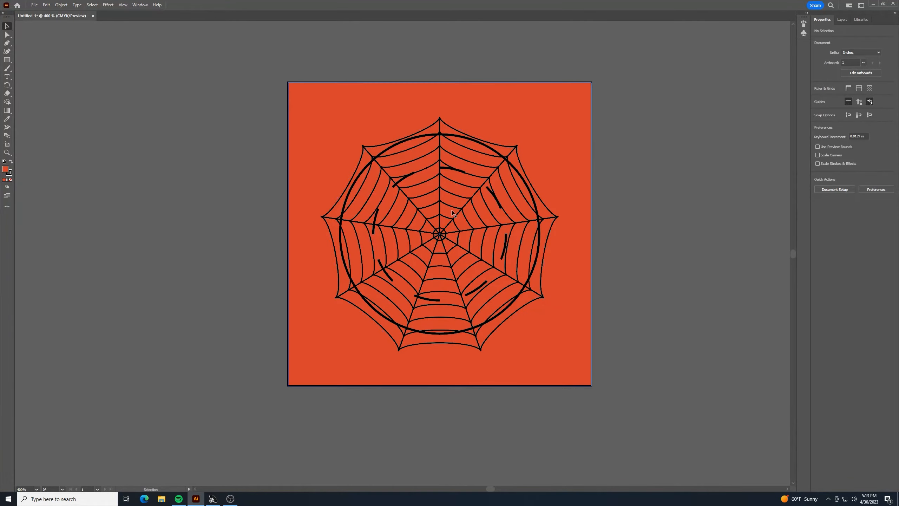
# - Draw a circle about 0.29 in across with the Ellipse tool, just up and left of the web's centre
pyautogui.click(7, 61)
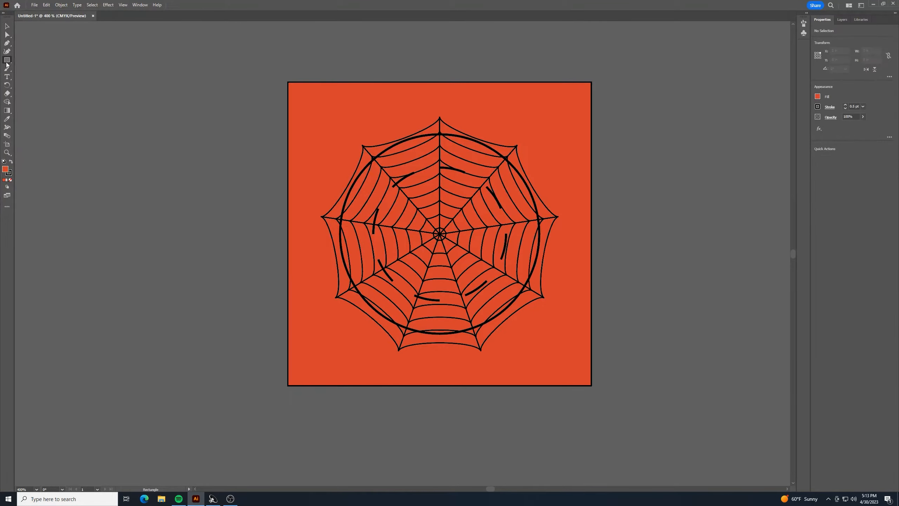
pyautogui.click(6, 62)
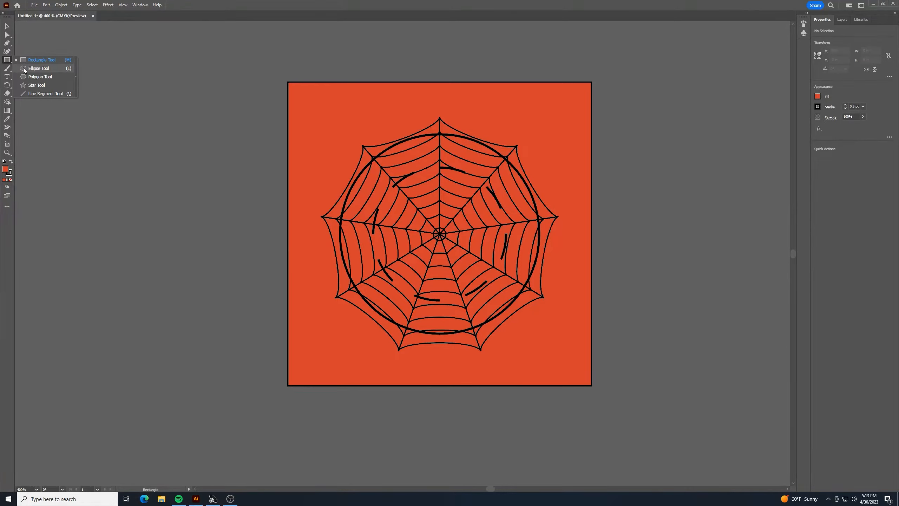
pyautogui.click(24, 69)
pyautogui.moveTo(402, 197); pyautogui.dragTo(446, 243)
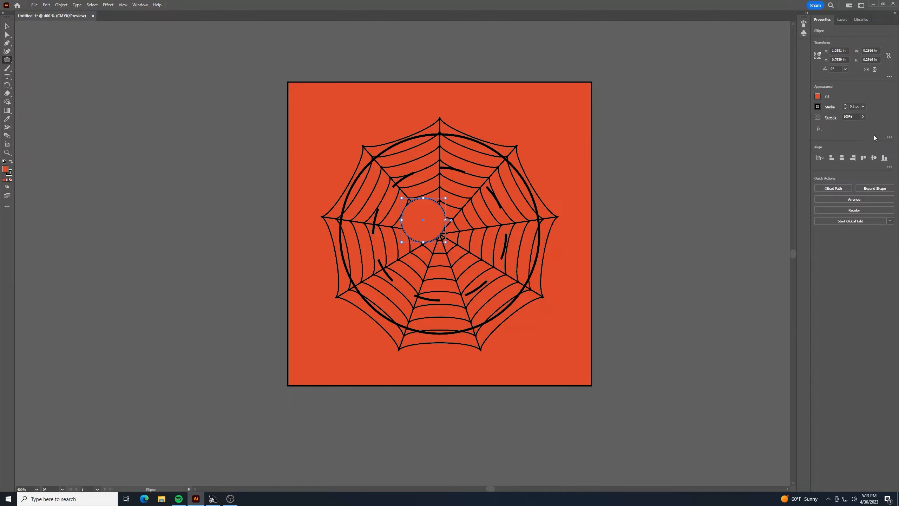
# - Fill the new circle with white and set its stroke weight to 3 pt
pyautogui.click(816, 96)
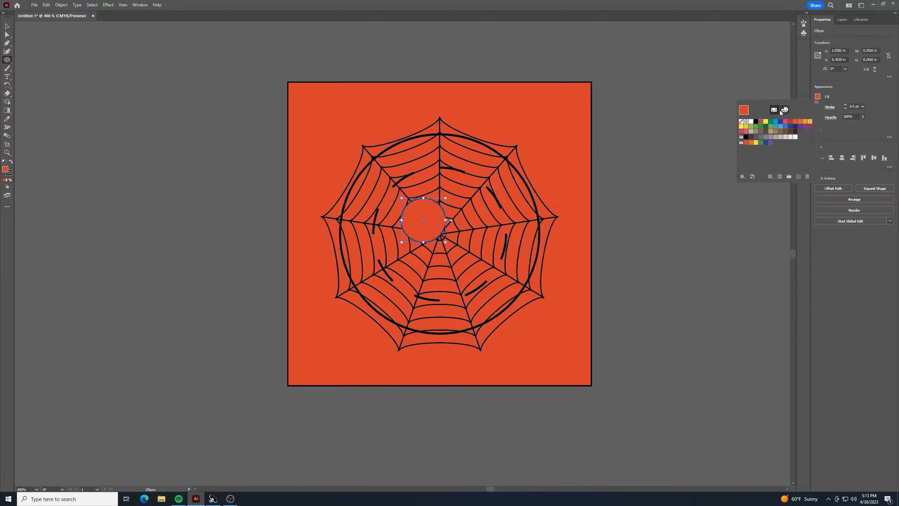
pyautogui.click(752, 122)
pyautogui.click(843, 95)
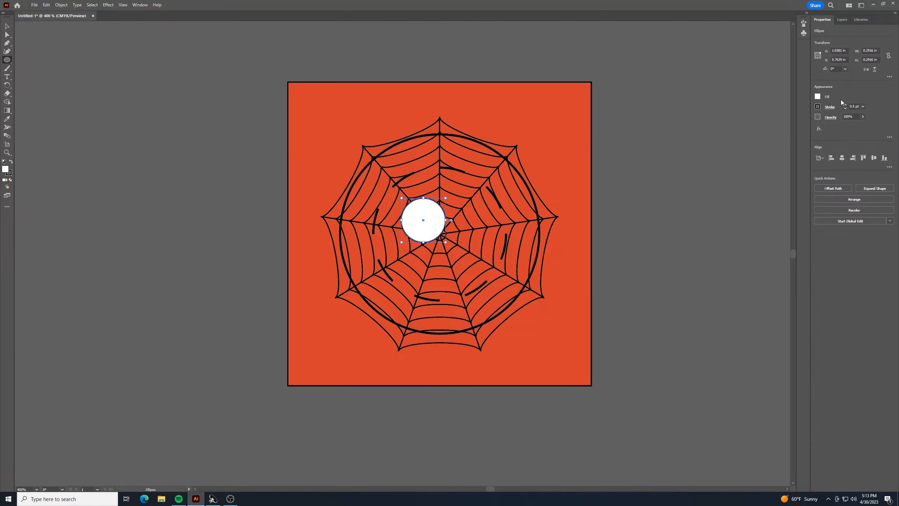
pyautogui.click(846, 106)
pyautogui.click(846, 106)
pyautogui.click(845, 106)
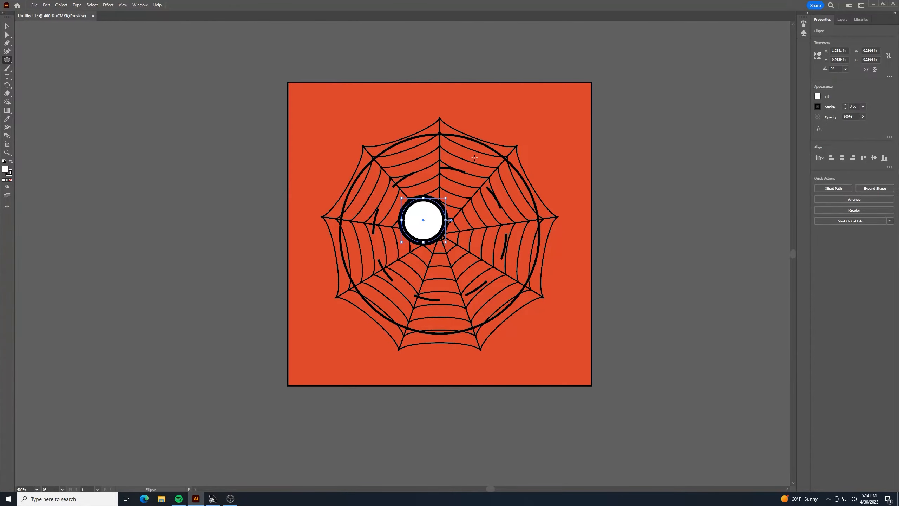
# - Turn the white circle into its lower half by dragging out a pie slice and setting the pie start angle to 180°
pyautogui.hotkey('ctrl', '=')
pyautogui.hotkey('ctrl', '=')
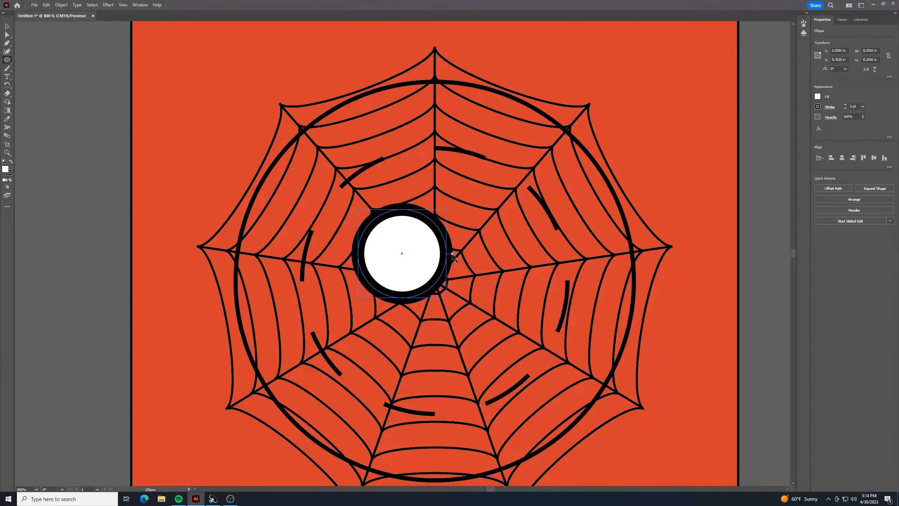
pyautogui.moveTo(452, 253); pyautogui.dragTo(337, 253)
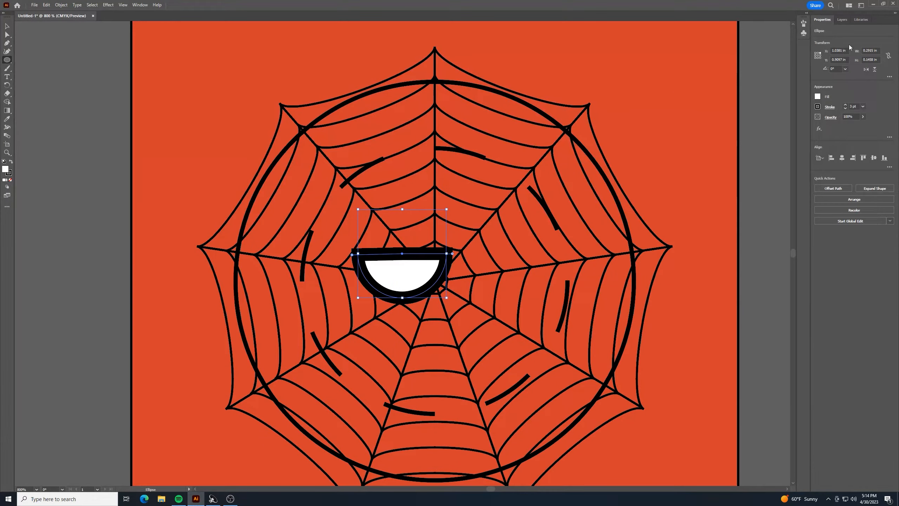
pyautogui.click(890, 77)
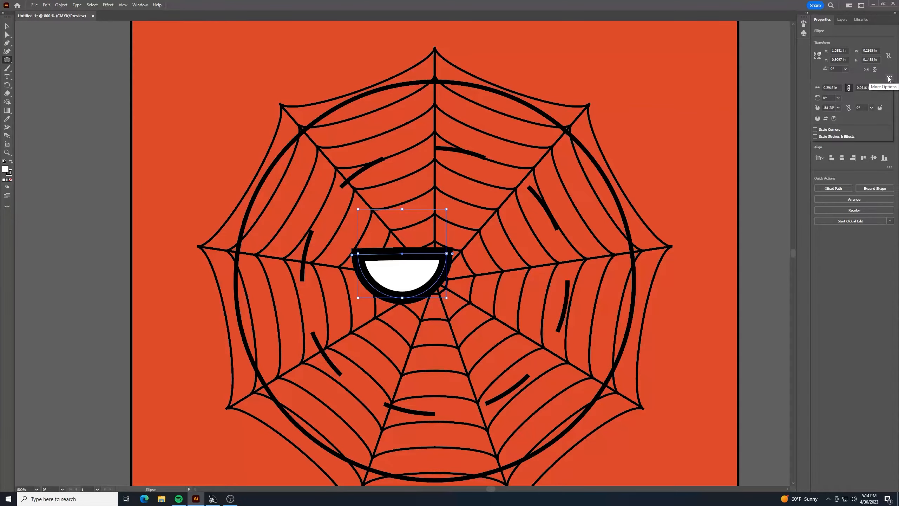
pyautogui.click(826, 108)
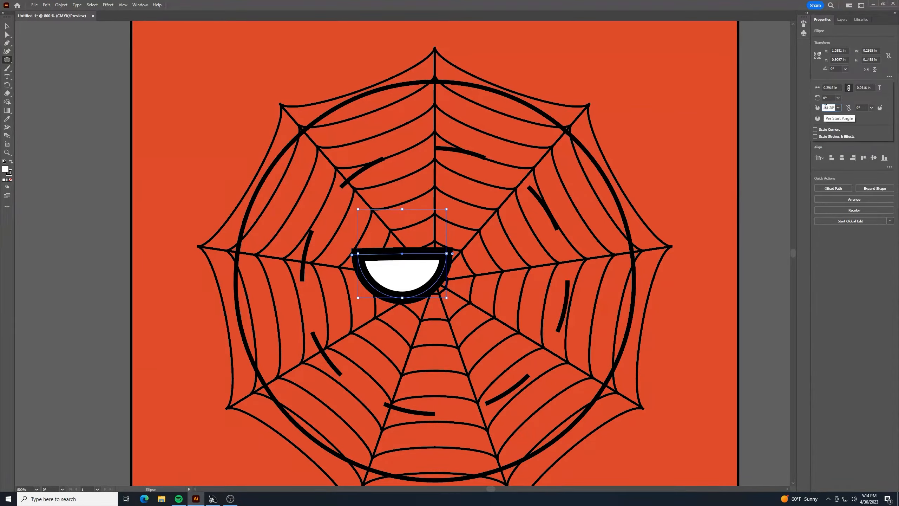
pyautogui.write('180')
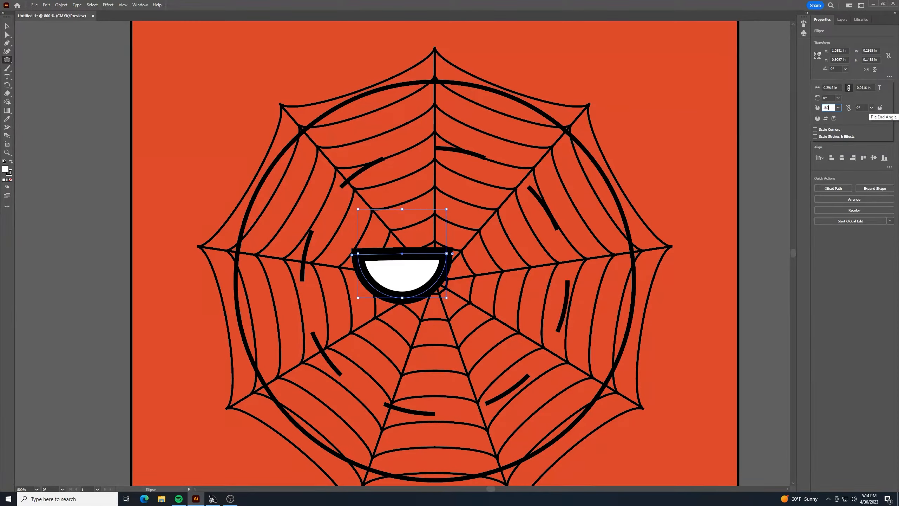
pyautogui.press('Return')
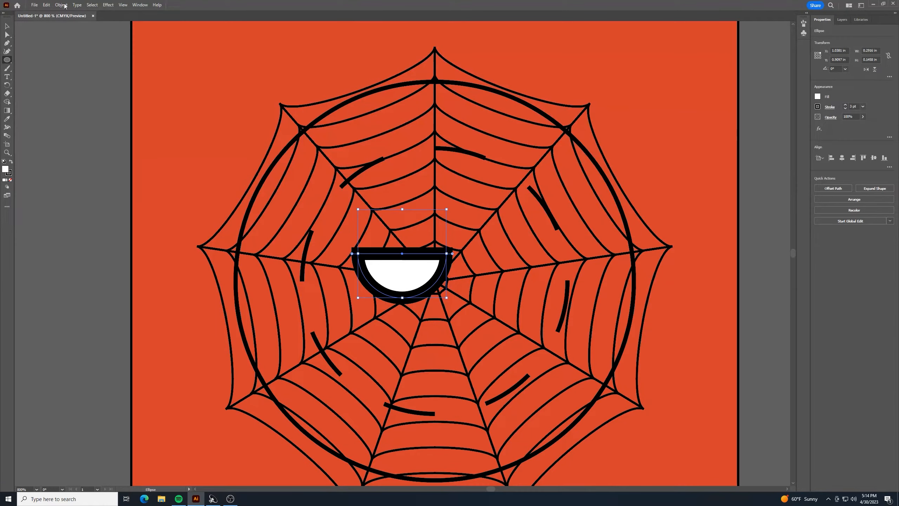
# - Move the half circle up and left of the web's centre and rotate it 30° clockwise as a slanted eye
pyautogui.click(6, 26)
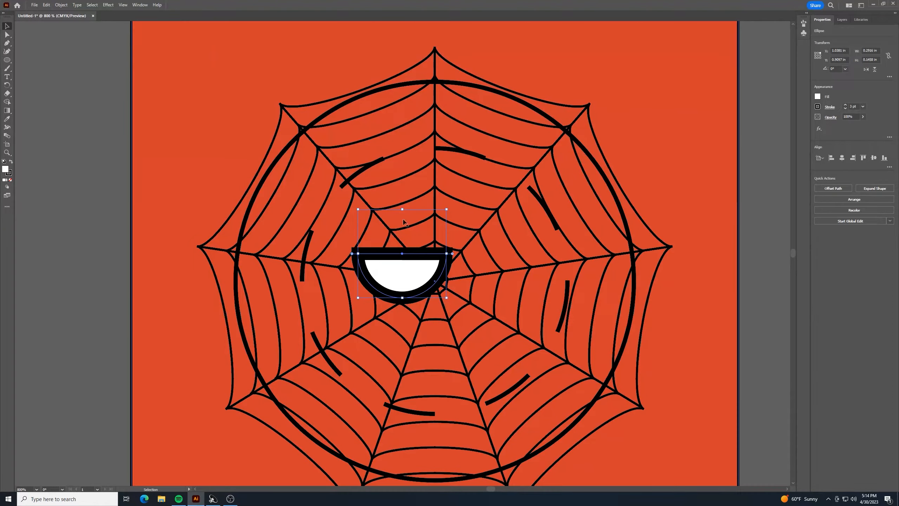
pyautogui.moveTo(409, 256); pyautogui.dragTo(393, 239)
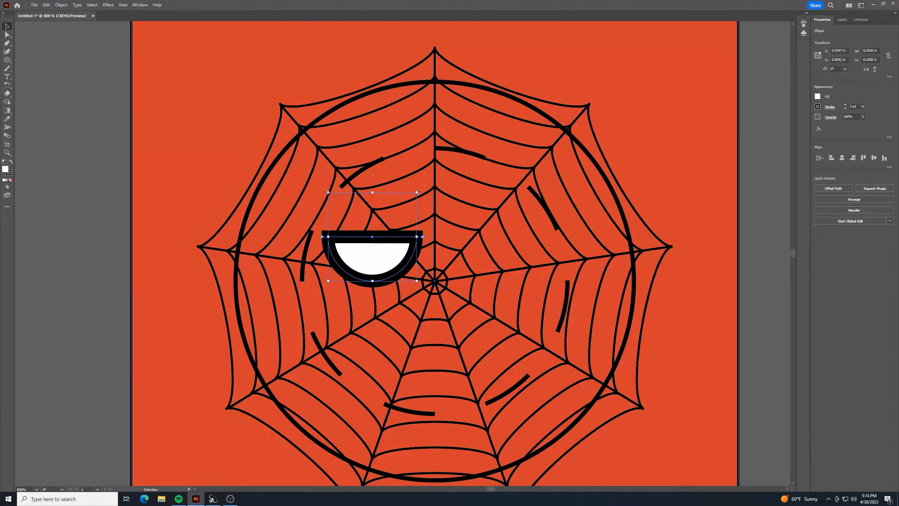
pyautogui.moveTo(417, 192); pyautogui.dragTo(439, 225)
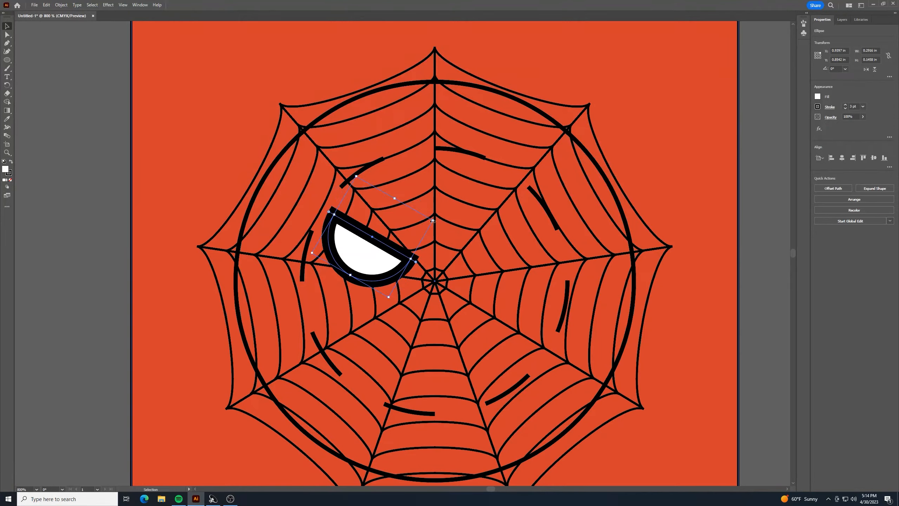
pyautogui.moveTo(391, 247); pyautogui.dragTo(399, 248)
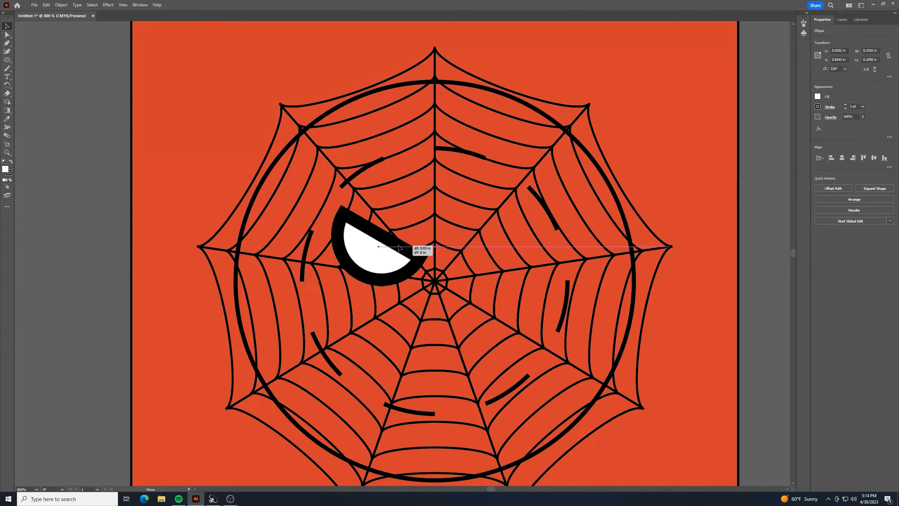
pyautogui.moveTo(400, 247); pyautogui.dragTo(399, 247)
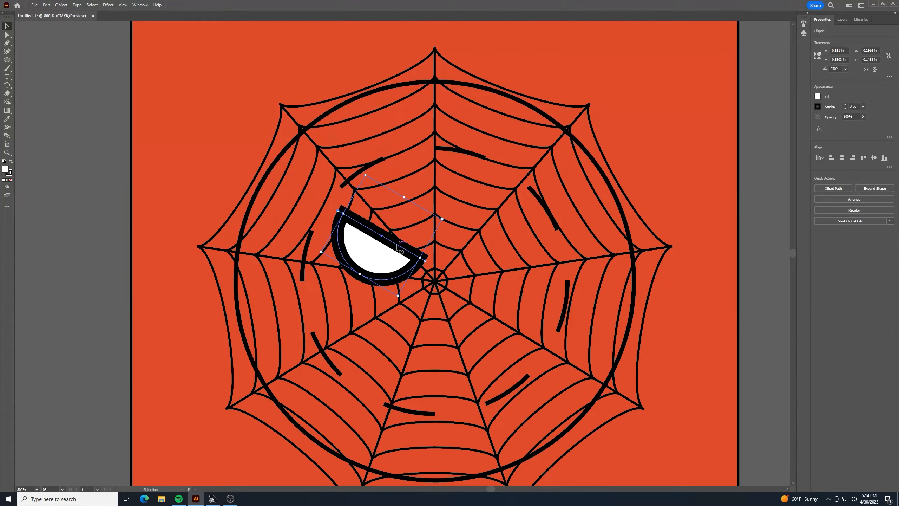
# - Duplicate the slanted eye to the right side of the web and reflect the copy across the vertical axis
pyautogui.moveTo(398, 247); pyautogui.dragTo(537, 244)
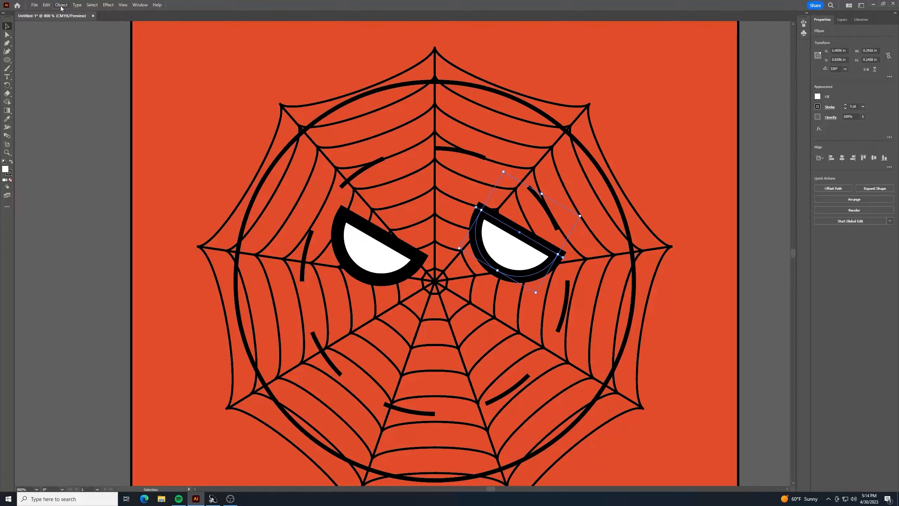
pyautogui.click(46, 4)
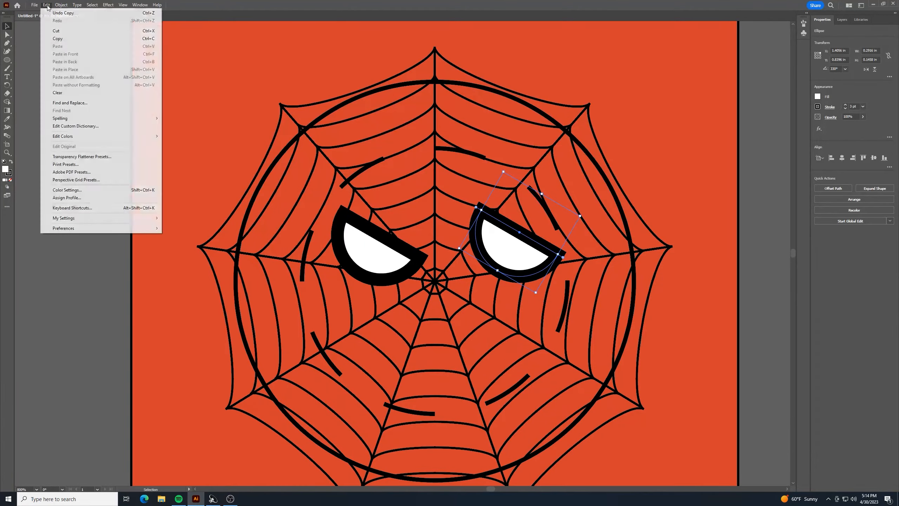
pyautogui.moveTo(66, 4)
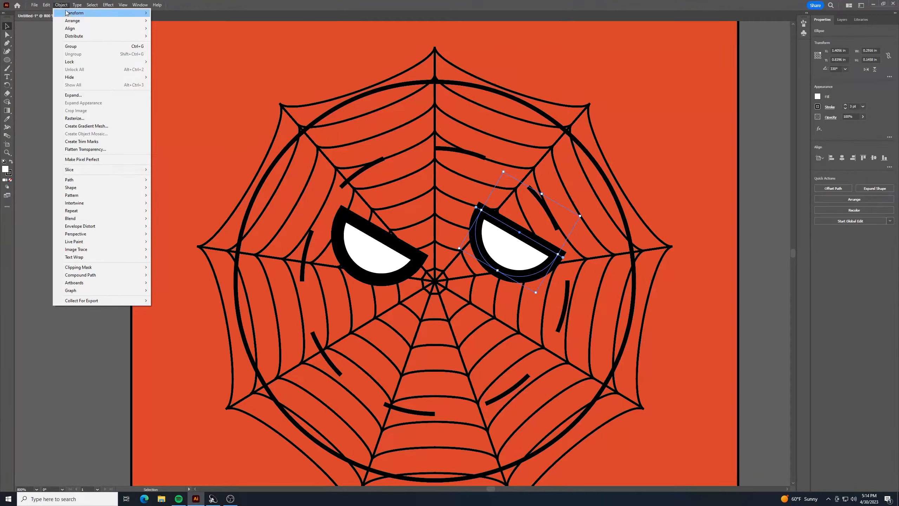
pyautogui.moveTo(96, 14)
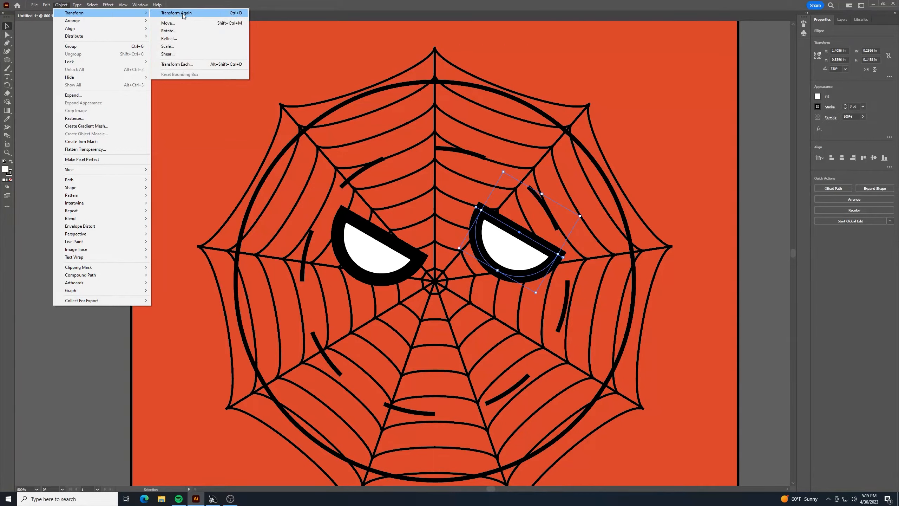
pyautogui.click(186, 38)
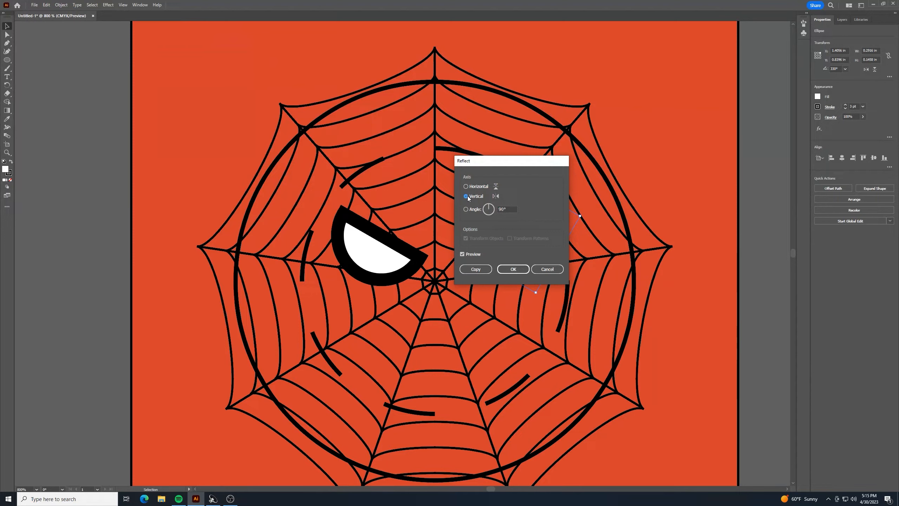
pyautogui.click(513, 269)
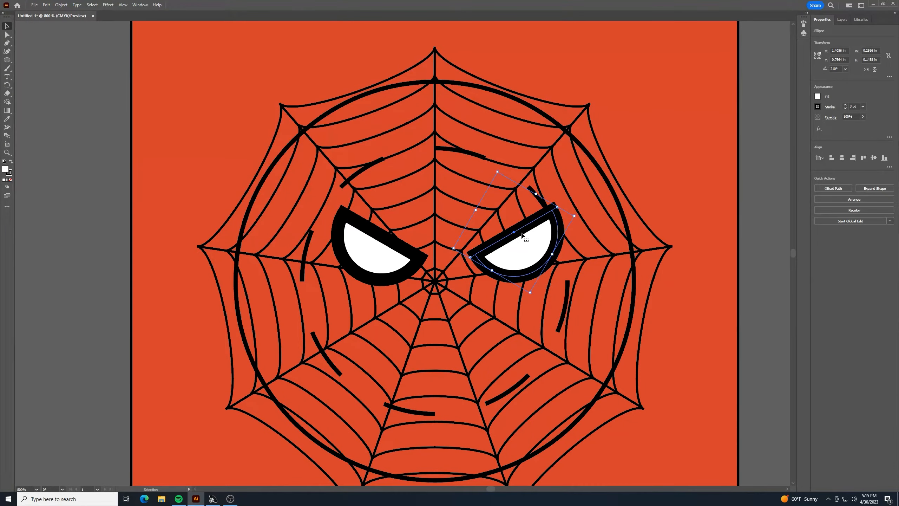
# - Move the mirrored eye closer to the web's centre line, then select both eyes and align their top edges
pyautogui.moveTo(538, 238); pyautogui.dragTo(495, 233)
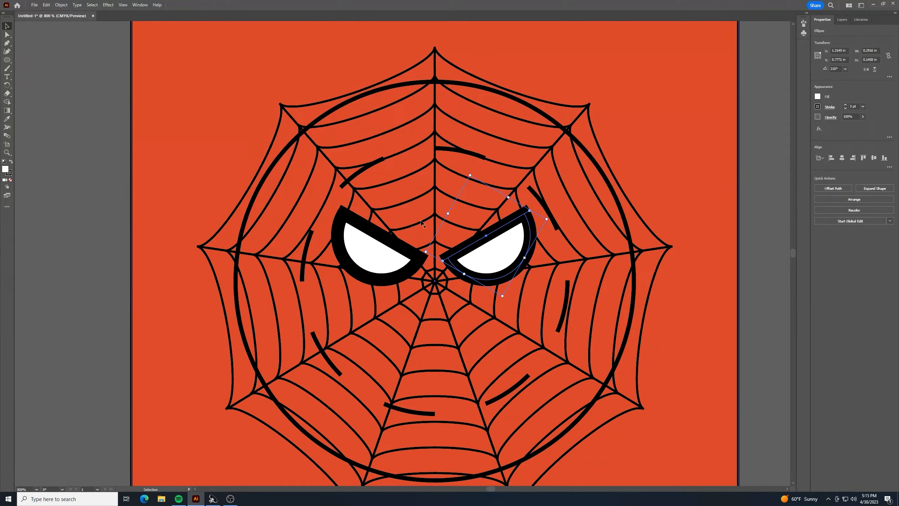
pyautogui.keyDown('shift'); pyautogui.click(388, 237); pyautogui.keyUp('shift')
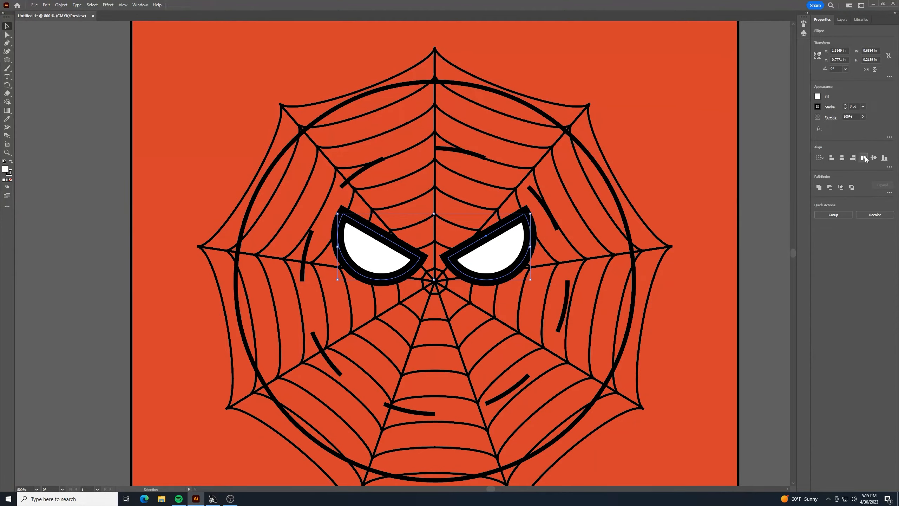
# - Group the two eyes, centre the group horizontally on the artboard and clear the selection
pyautogui.rightClick(474, 245)
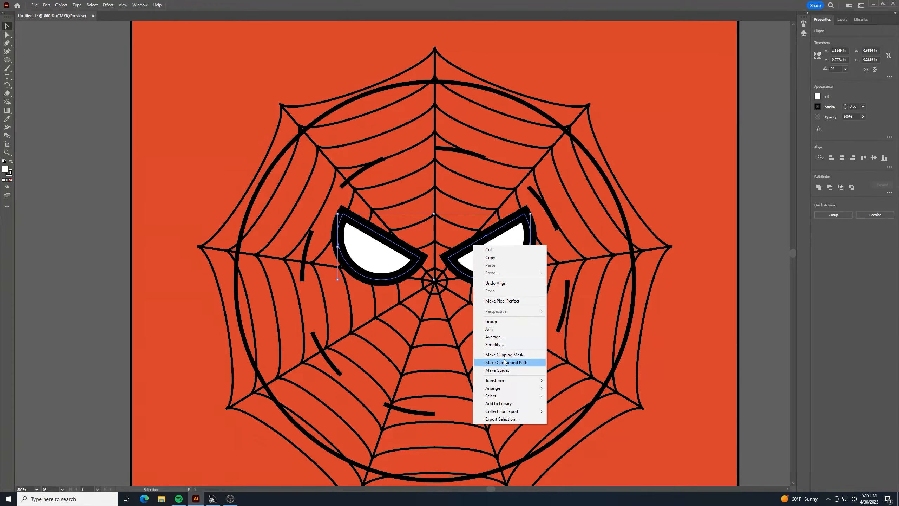
pyautogui.click(505, 320)
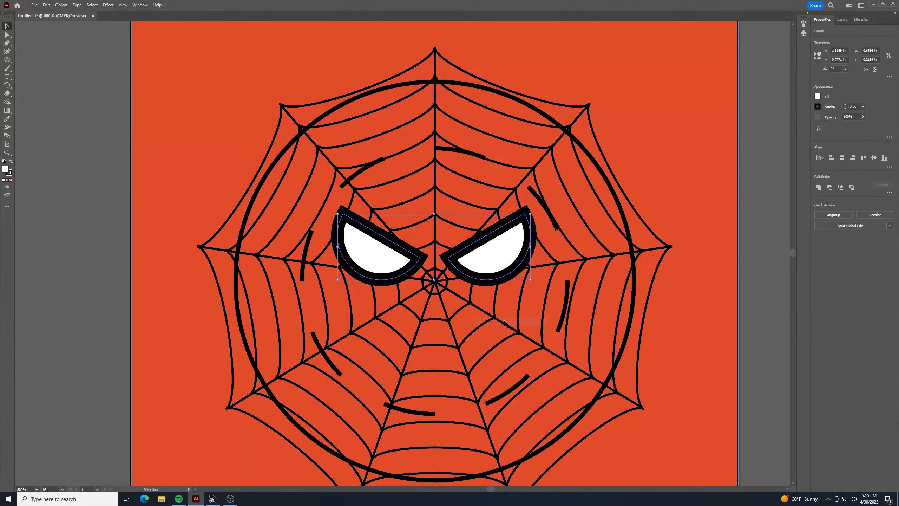
pyautogui.click(842, 159)
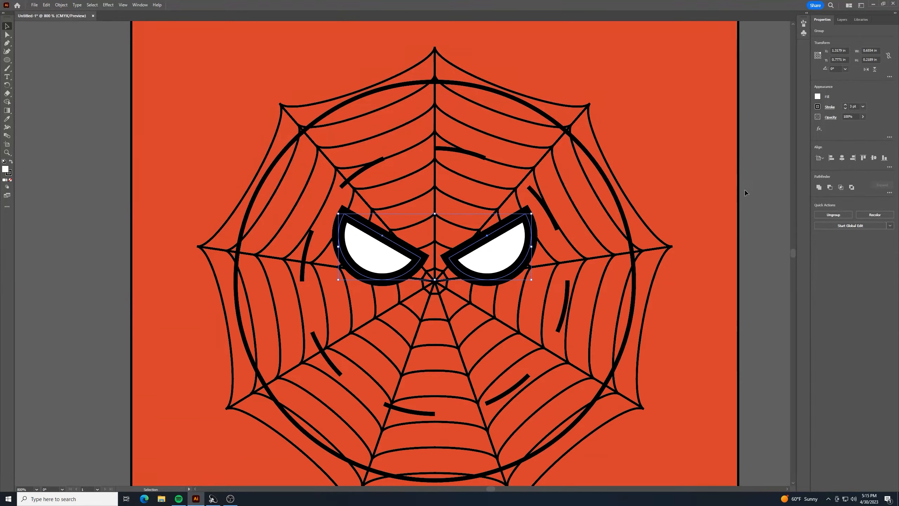
pyautogui.click(764, 213)
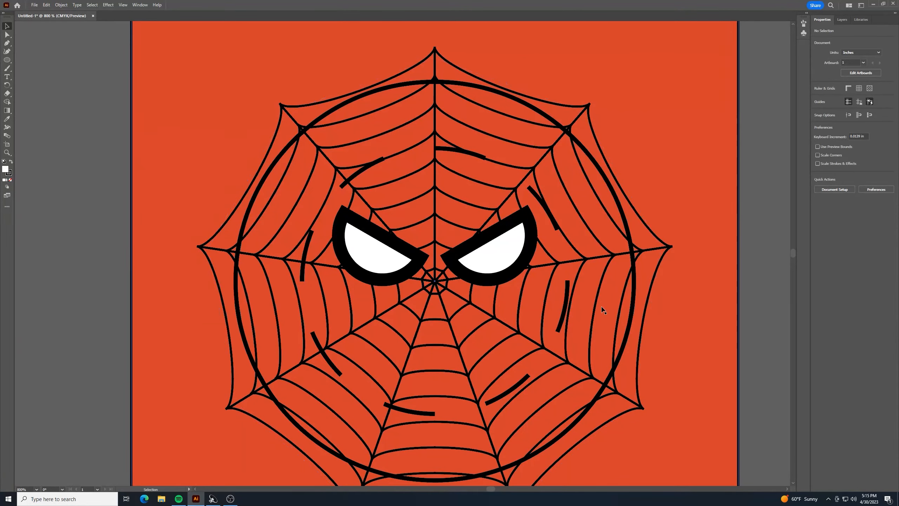
pyautogui.hotkey('ctrl', '-')
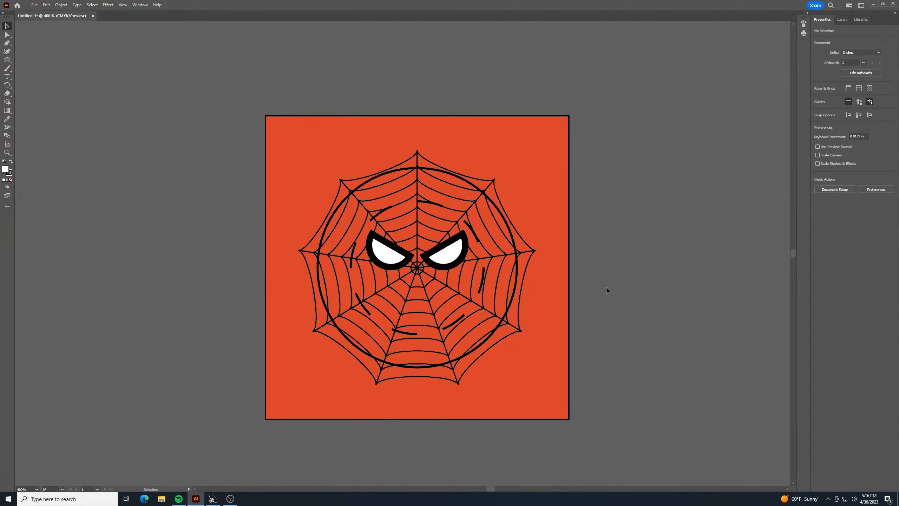
# - Delete the dashed safe-area circle from the button pattern layer, keeping the outer cut circle
pyautogui.click(842, 20)
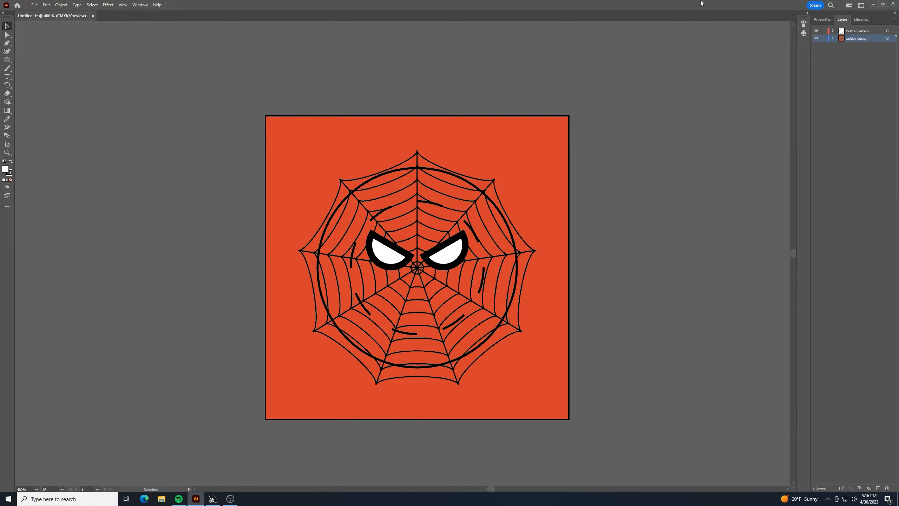
pyautogui.click(7, 34)
pyautogui.click(425, 208)
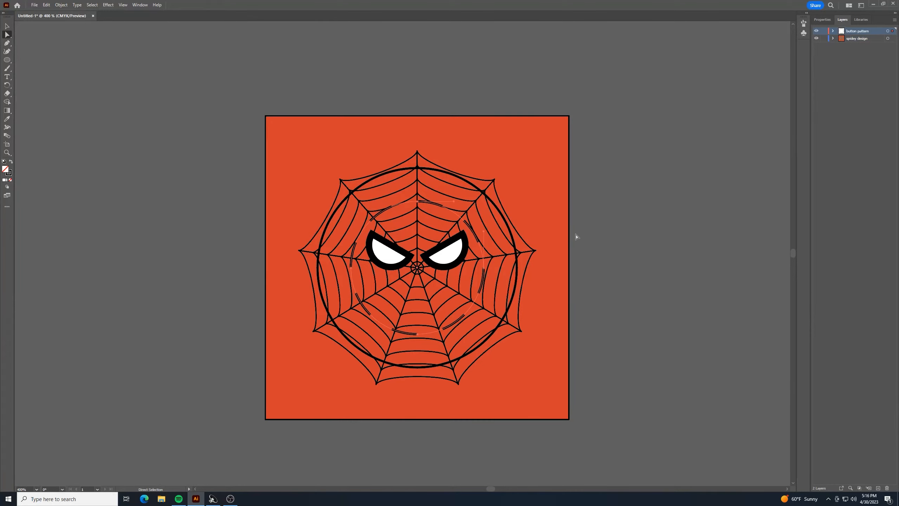
pyautogui.press('Delete')
pyautogui.press('Delete')
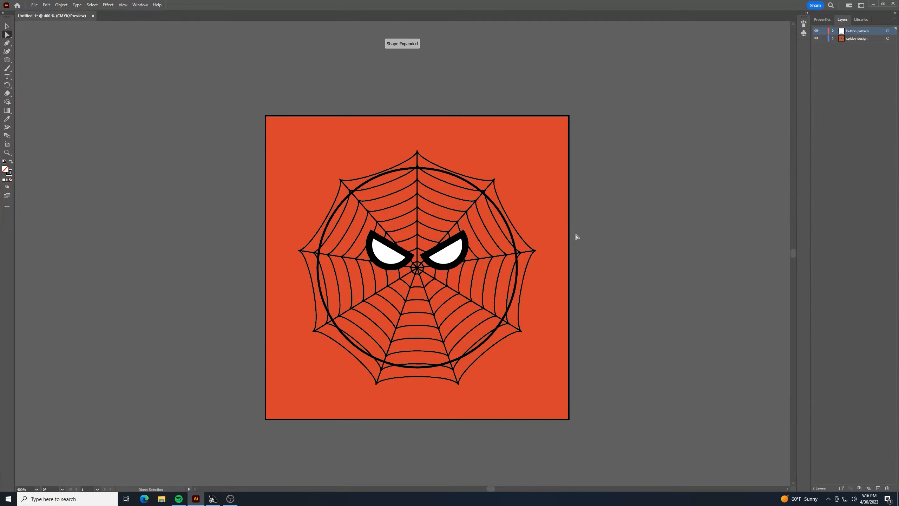
pyautogui.press('v')
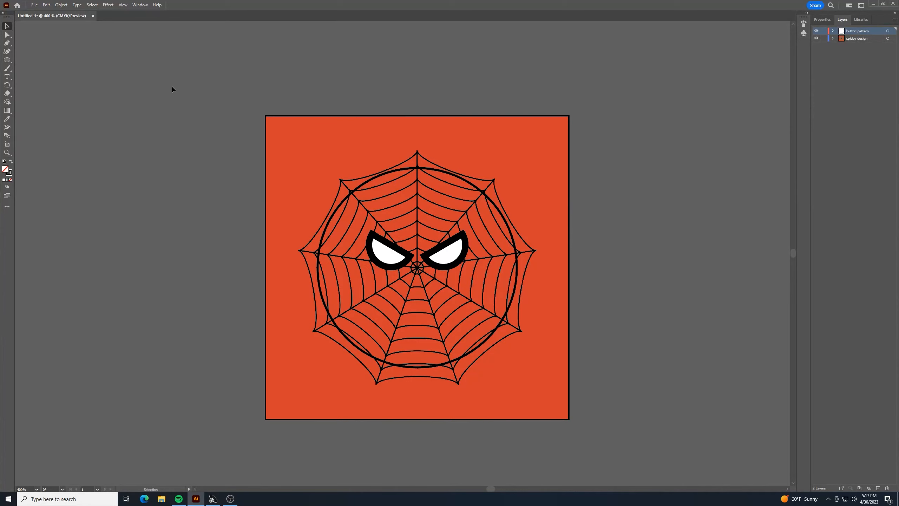
# - Try a dark blue fill on the square background behind the web
pyautogui.click(368, 133)
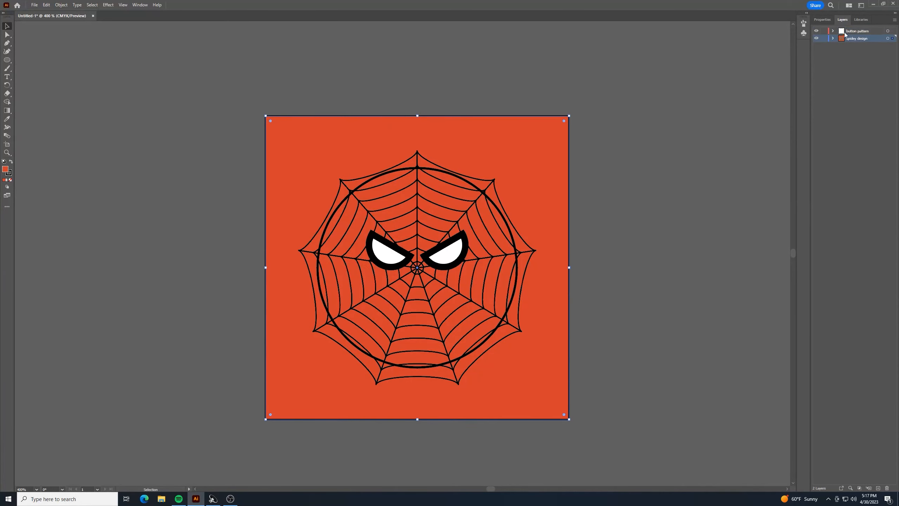
pyautogui.click(817, 21)
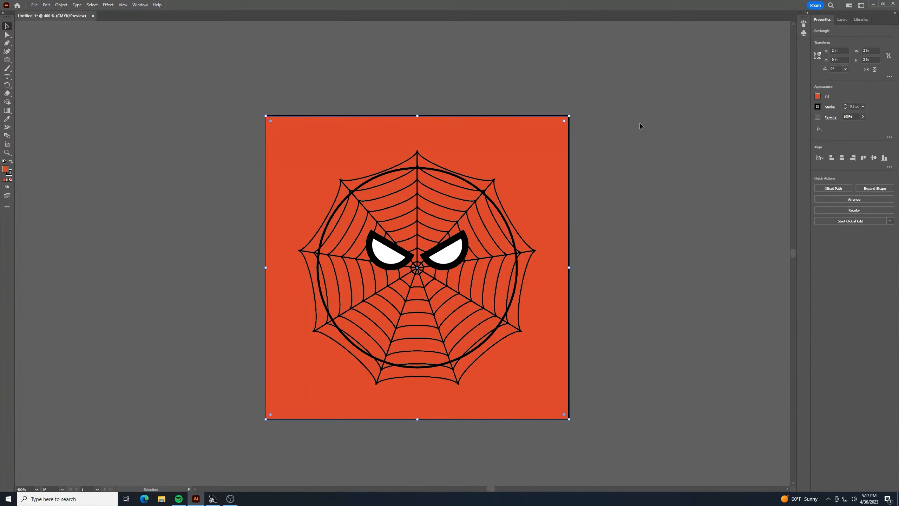
pyautogui.click(821, 97)
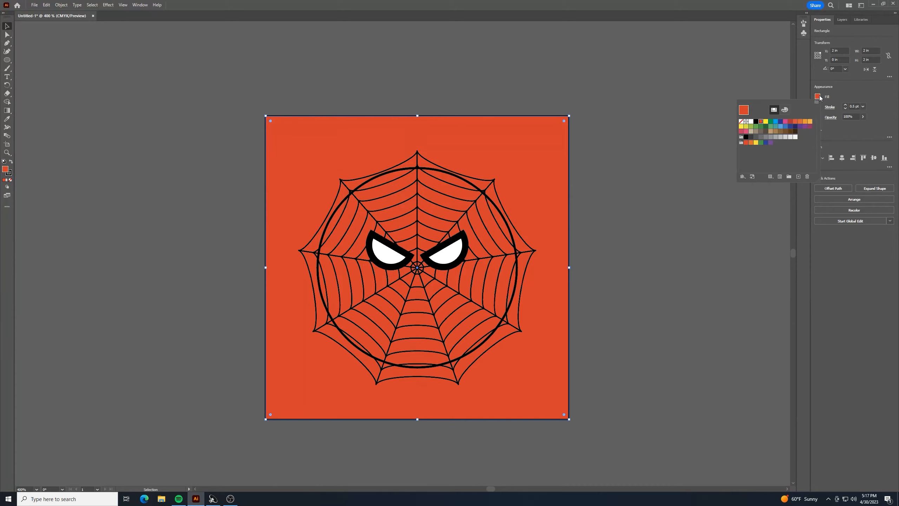
pyautogui.click(796, 126)
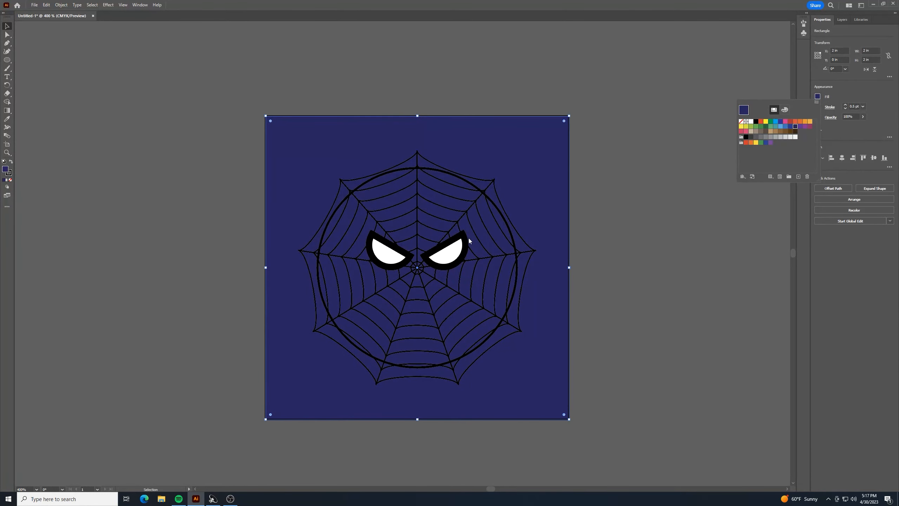
pyautogui.click(661, 242)
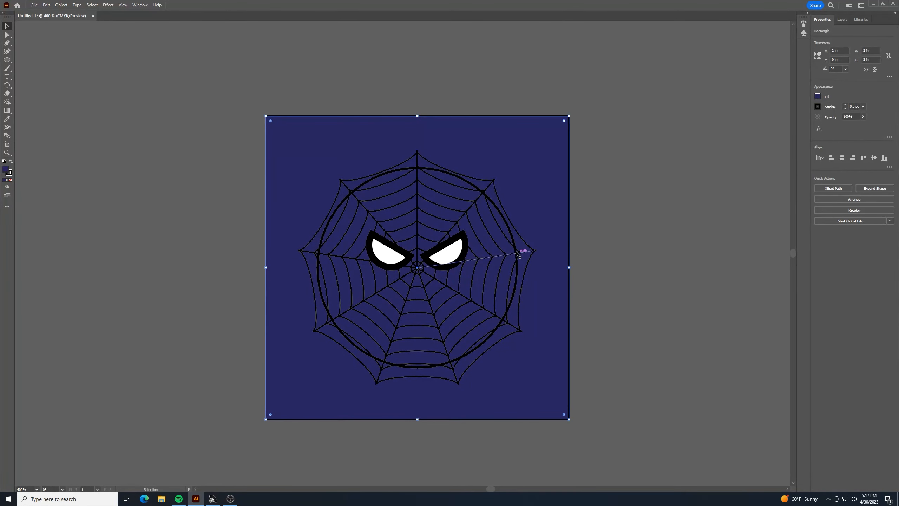
# - Try a red stroke colour on the grouped eyes and clear the selection
pyautogui.click(462, 250)
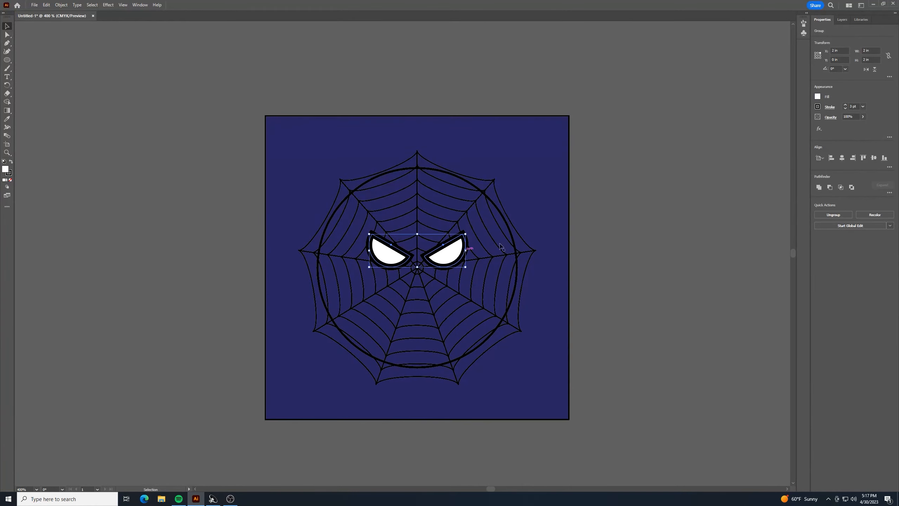
pyautogui.click(830, 107)
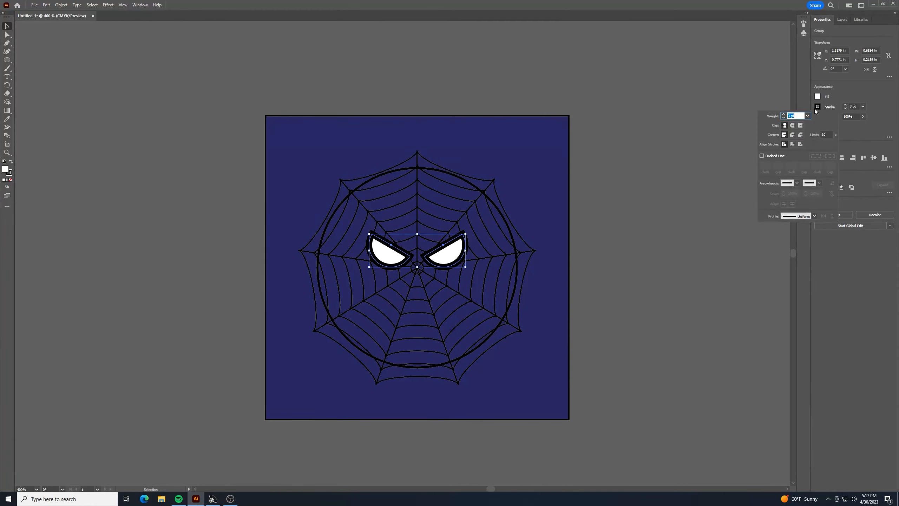
pyautogui.click(818, 107)
pyautogui.click(817, 107)
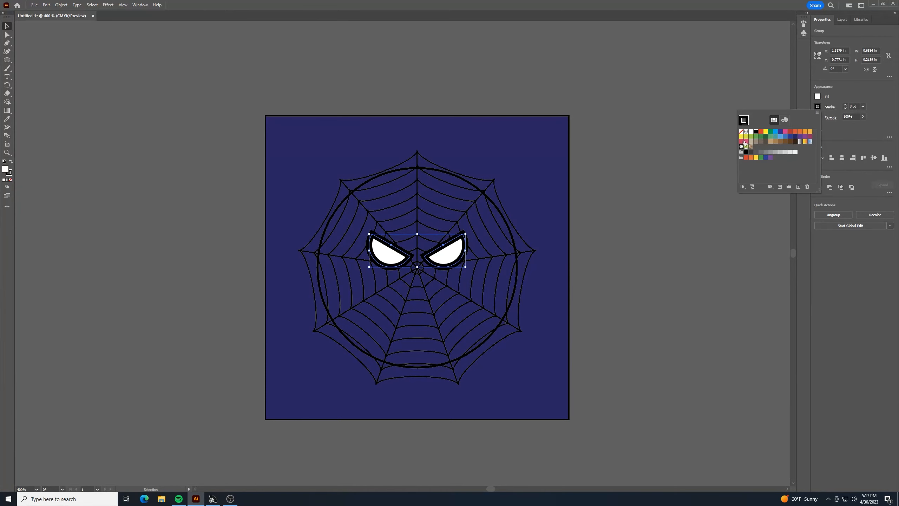
pyautogui.click(791, 132)
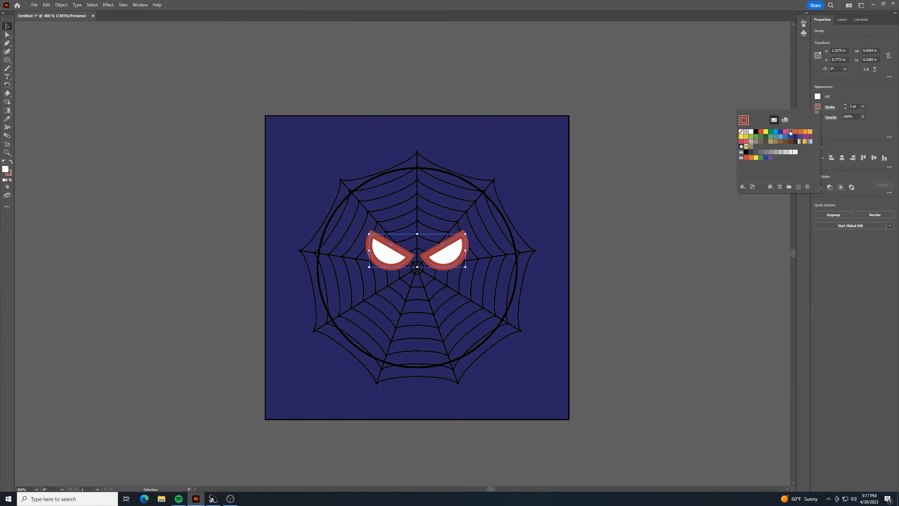
pyautogui.click(668, 180)
pyautogui.click(669, 180)
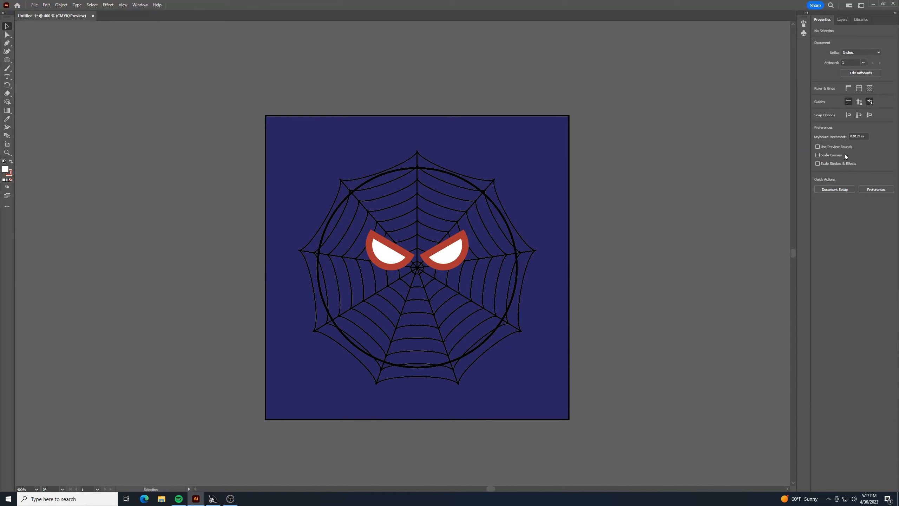
# - Undo the eye stroke and background colour changes, then deselect the background square
pyautogui.hotkey('ctrl', 'z')
pyautogui.hotkey('ctrl', 'z')
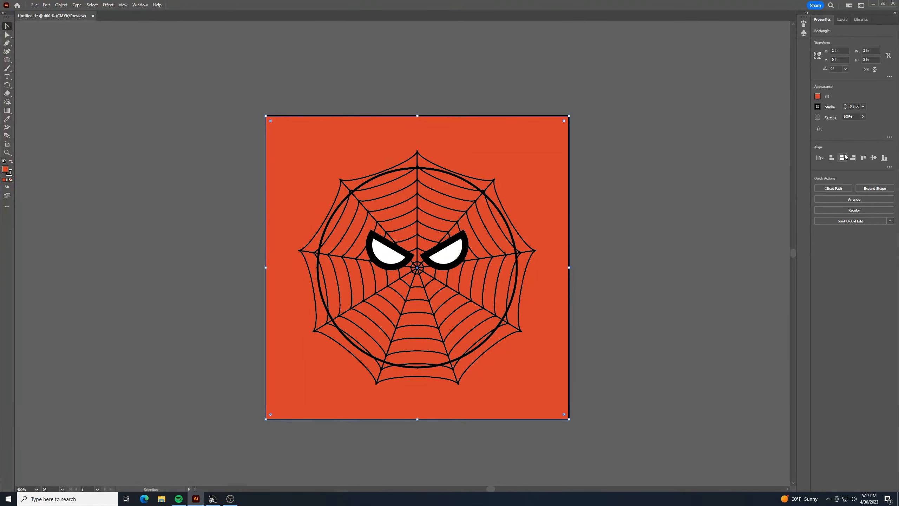
pyautogui.click(740, 252)
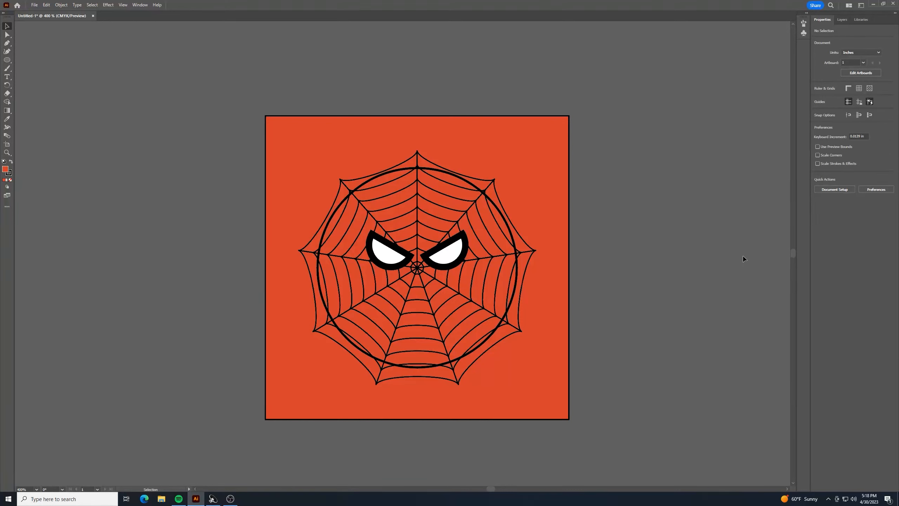